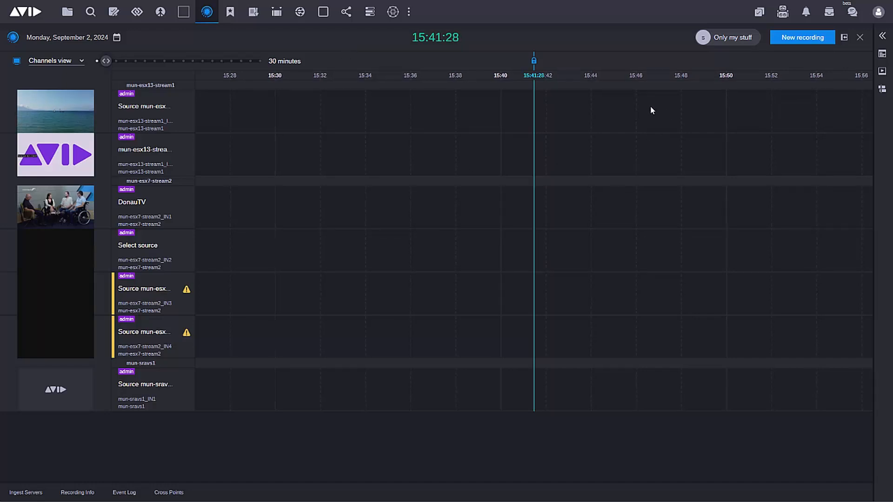
Start a new recording on the DonauTV channel for the 15:46 to 15:48 timeline slot.
left_click(648, 202)
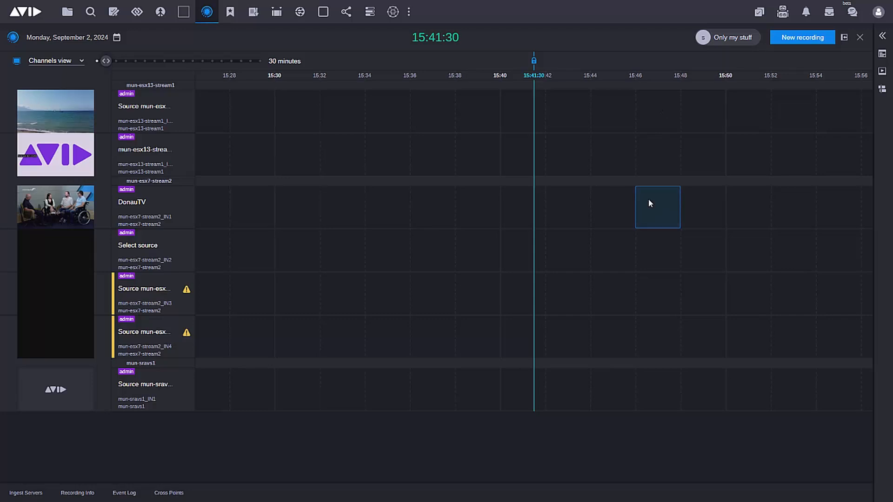
left_click(677, 207)
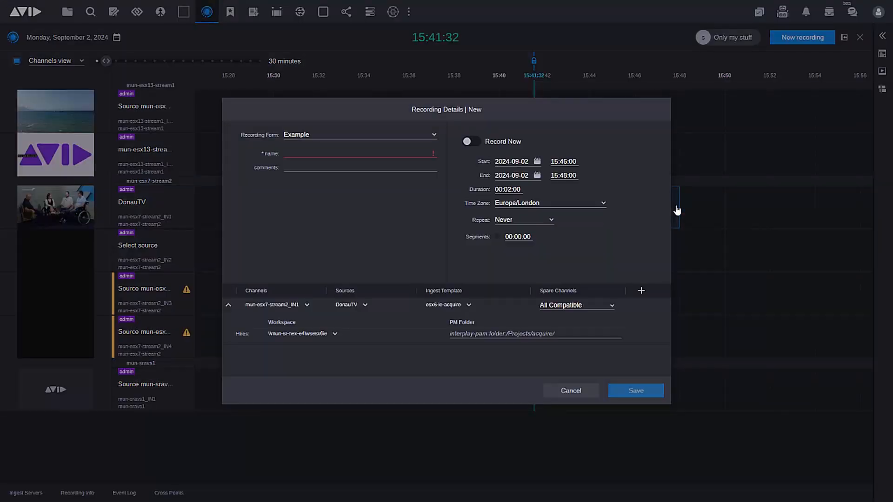
Switch the recording form to CW IBC, accepting the metadata loss, and restore the Example form.
left_click(435, 134)
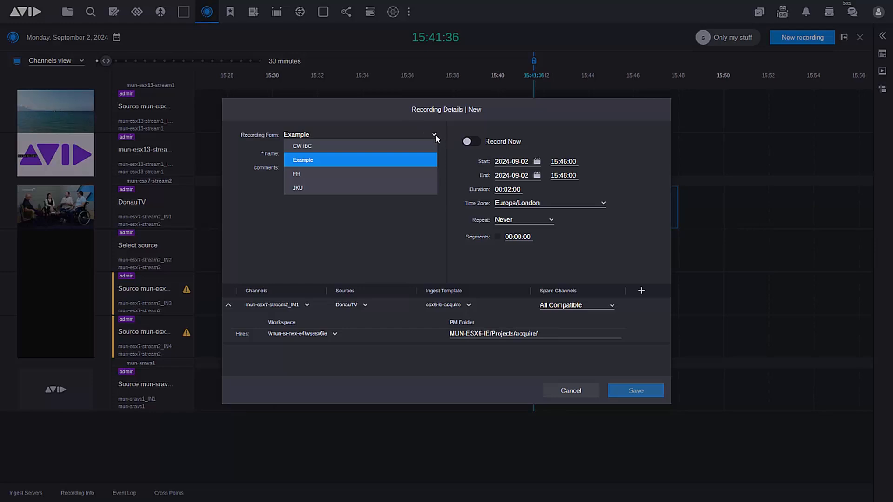
left_click(352, 148)
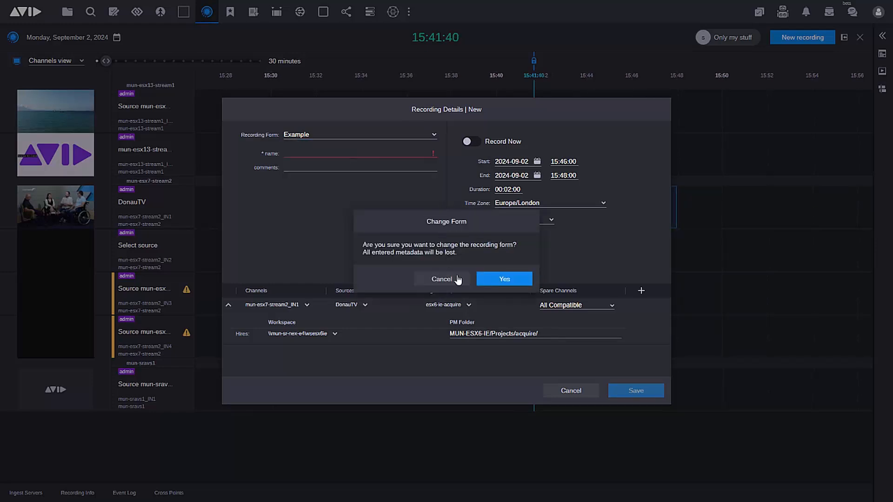
left_click(508, 280)
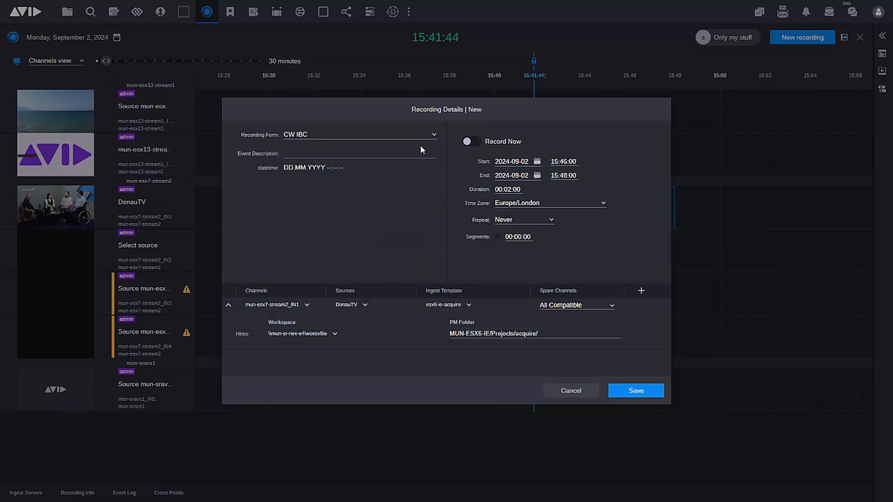
left_click(433, 136)
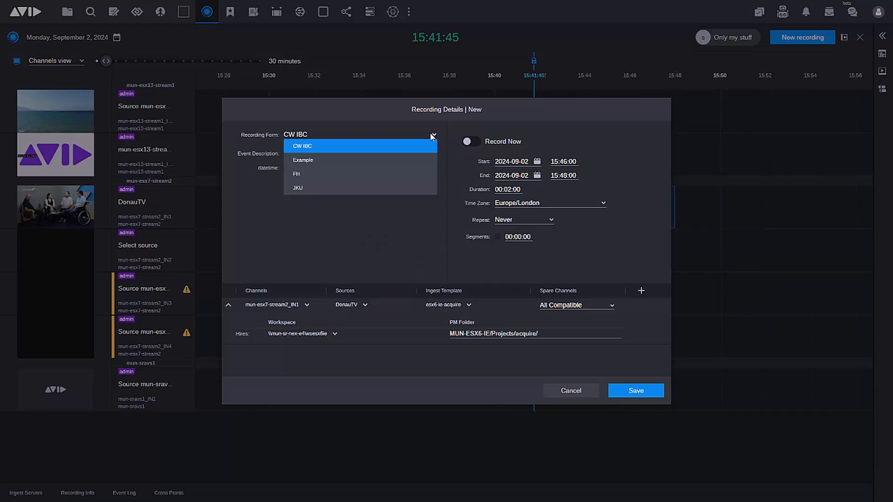
left_click(326, 160)
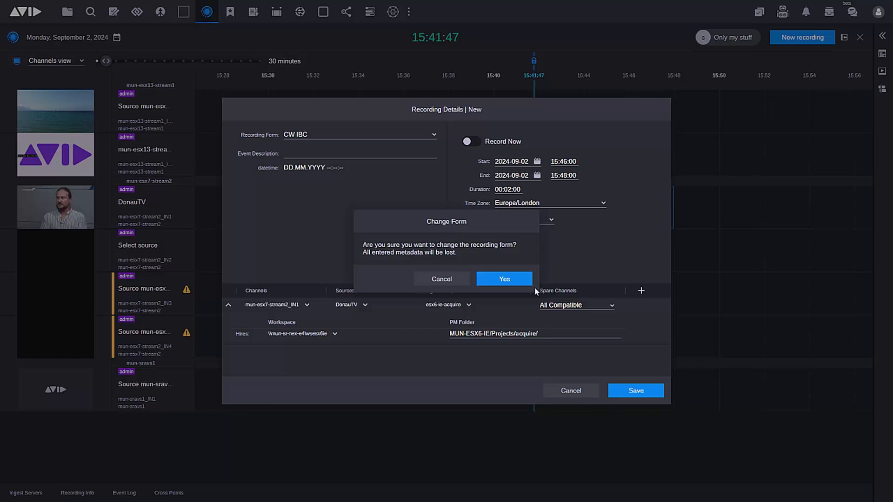
left_click(510, 279)
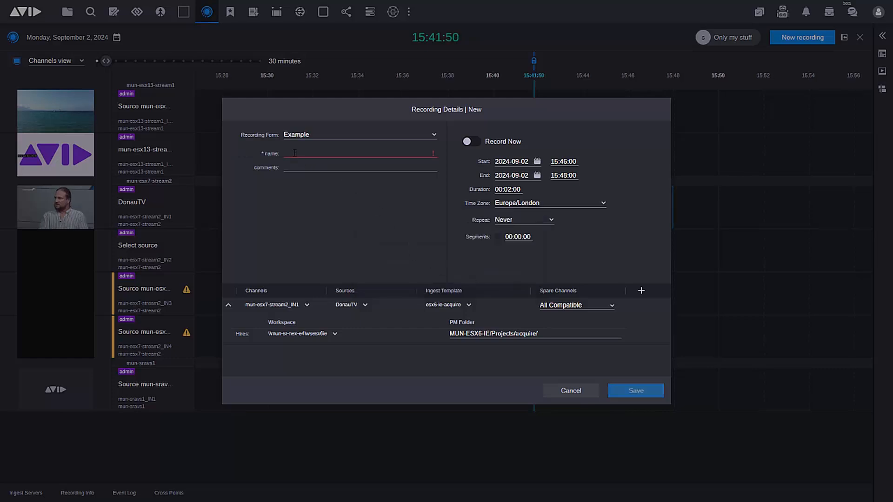
Enter a test title as the recording's name, set its start time to 15:48:00, and save it.
type("Craig test")
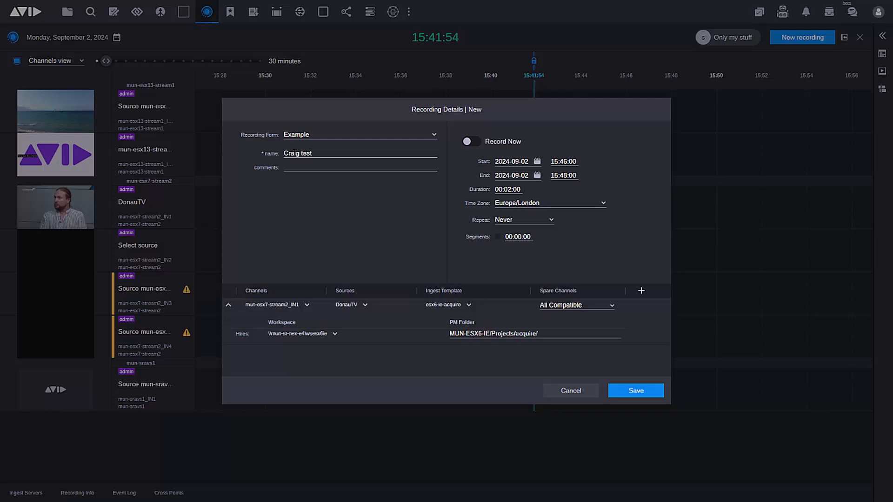
left_click(564, 162)
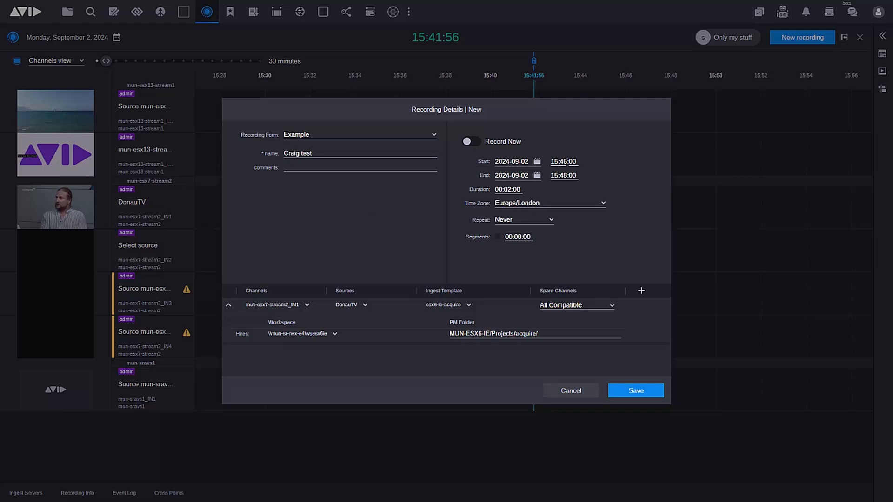
double_click(564, 161)
type("48")
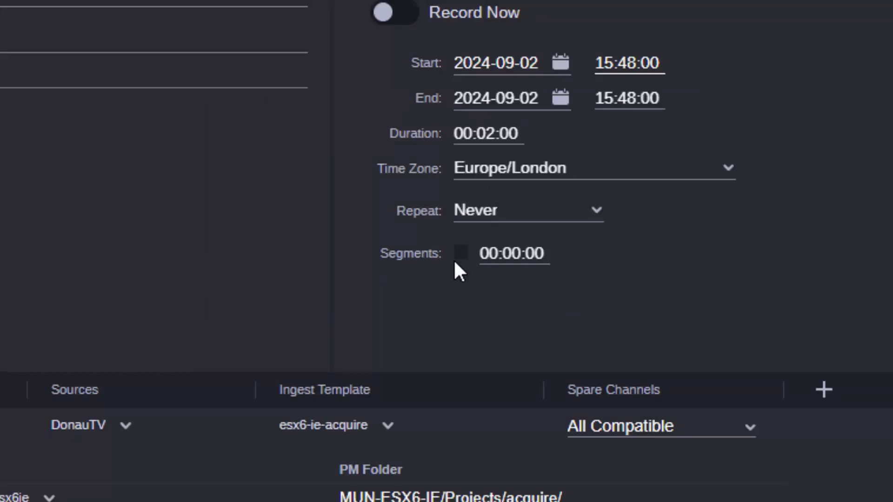
left_click(526, 300)
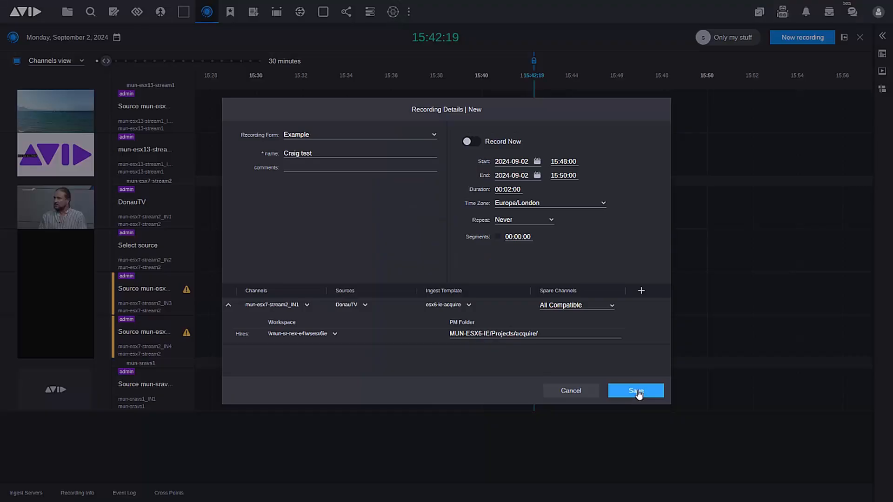
left_click(636, 391)
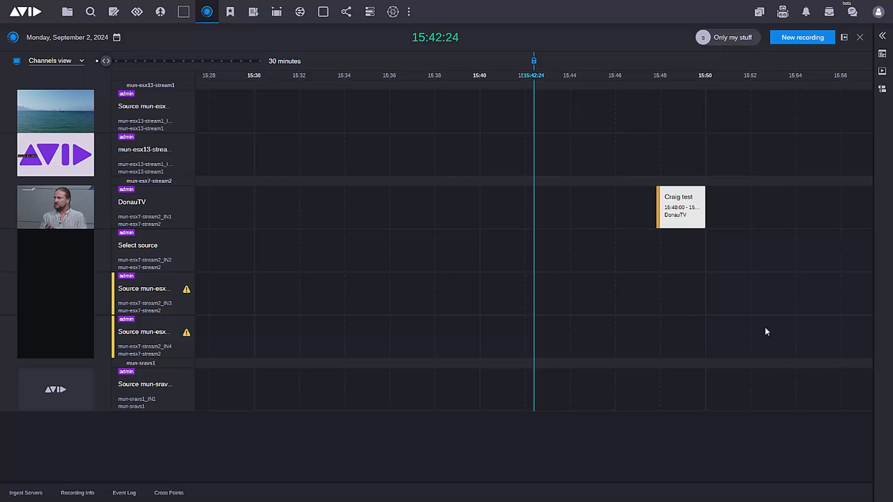
Check the scheduled test recording's summary on the timeline and shift the recording to start at 15:47:59.
mouse_move(686, 210)
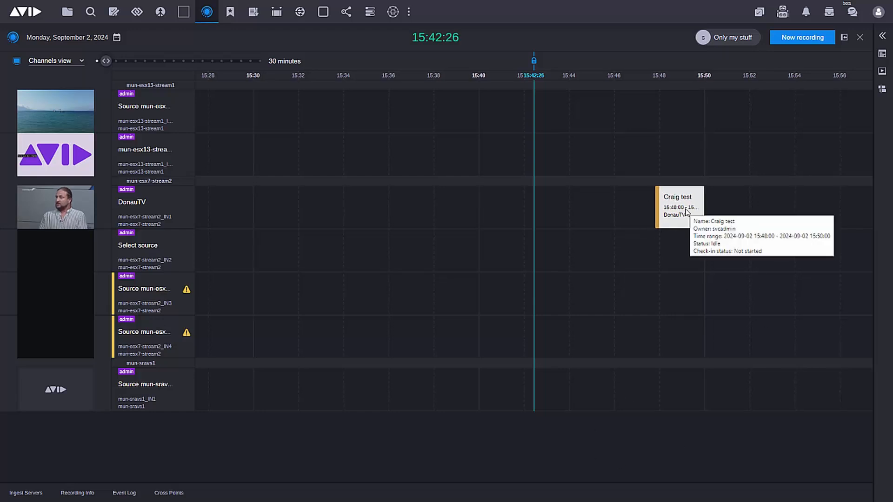
left_click(684, 209)
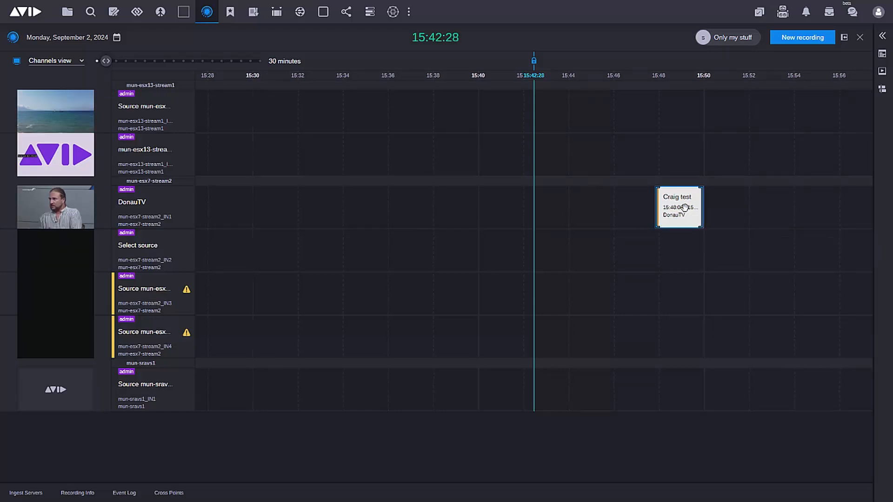
mouse_move(684, 209)
left_mouse_down()
mouse_move(821, 212)
mouse_move(591, 212)
mouse_move(685, 212)
left_mouse_up()
mouse_move(684, 212)
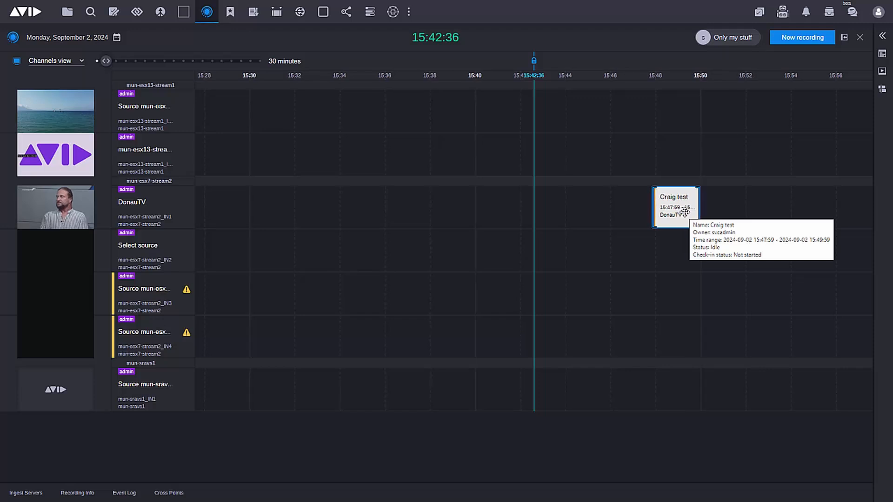
Reopen and save the test recording's details, and stretch its timeline block to run from 15:47:12 to 15:56:00.
right_click(684, 211)
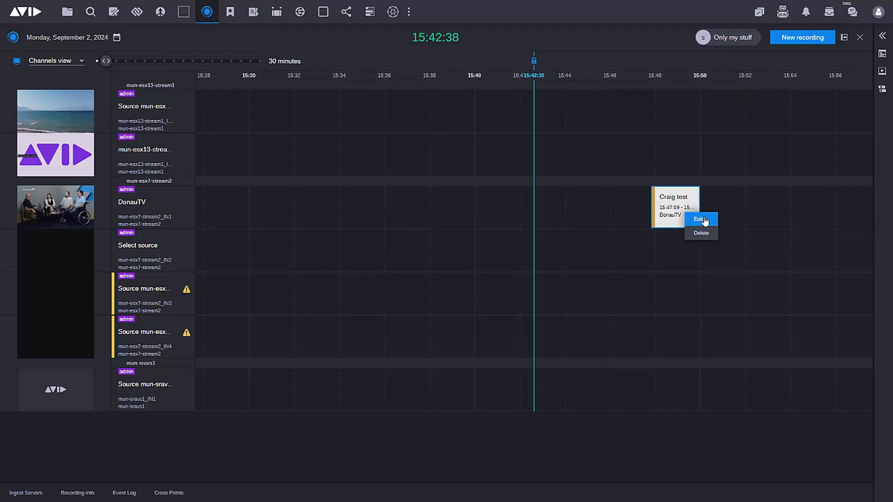
left_click(705, 222)
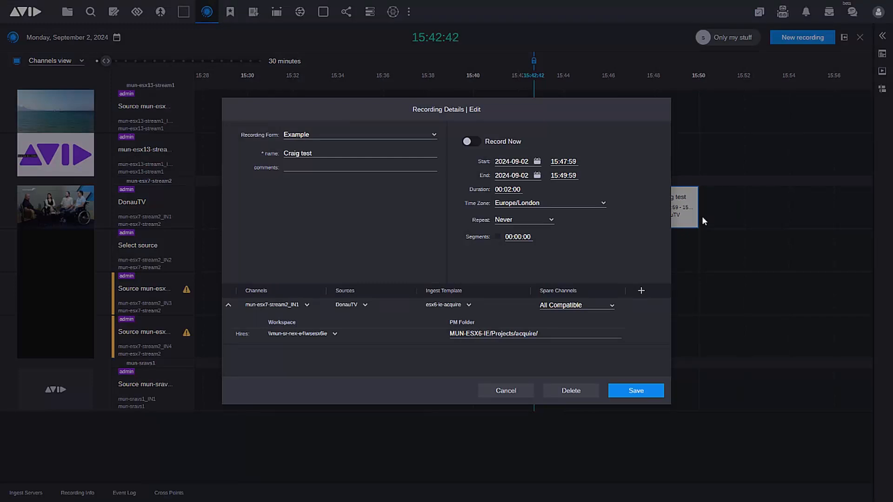
left_click(636, 392)
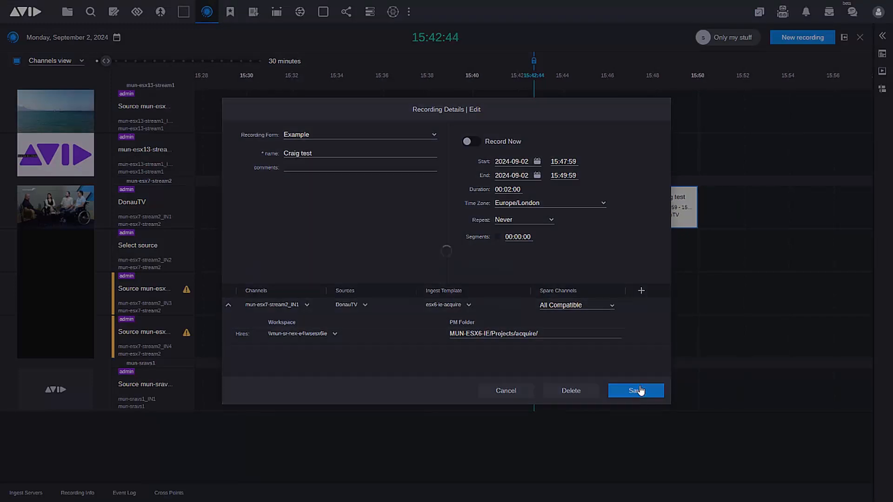
left_click_drag(677, 212, 825, 217)
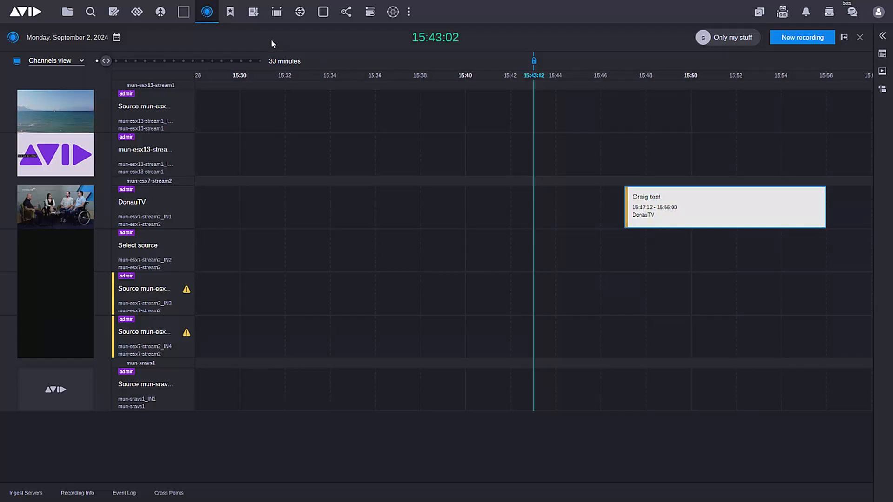
Open the rundown and extend the selection from the UN WEATHER story up through MURRAY and FINANCES to check their combined timing.
left_click(254, 13)
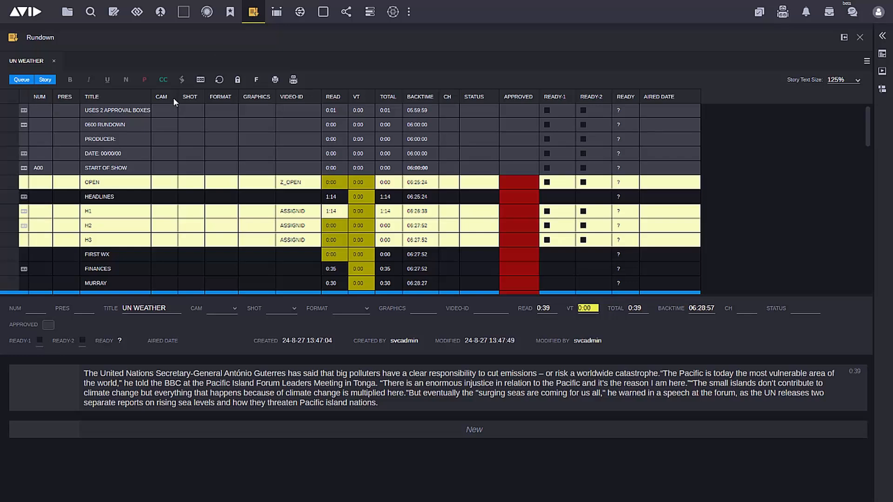
scroll(200, 145, "down", 2)
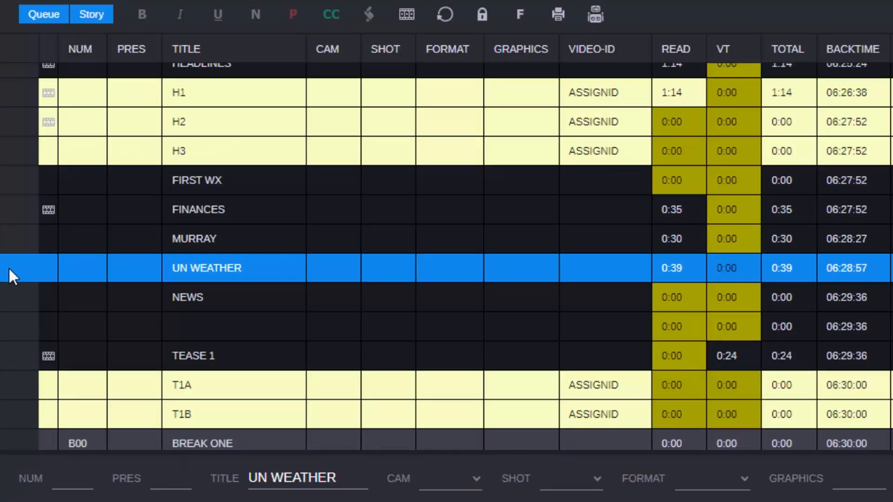
key("shift+Up")
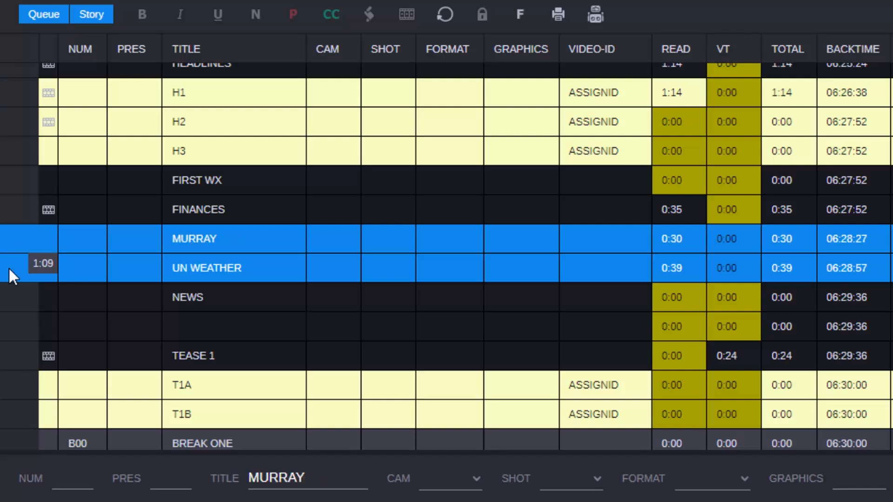
key("shift+Up")
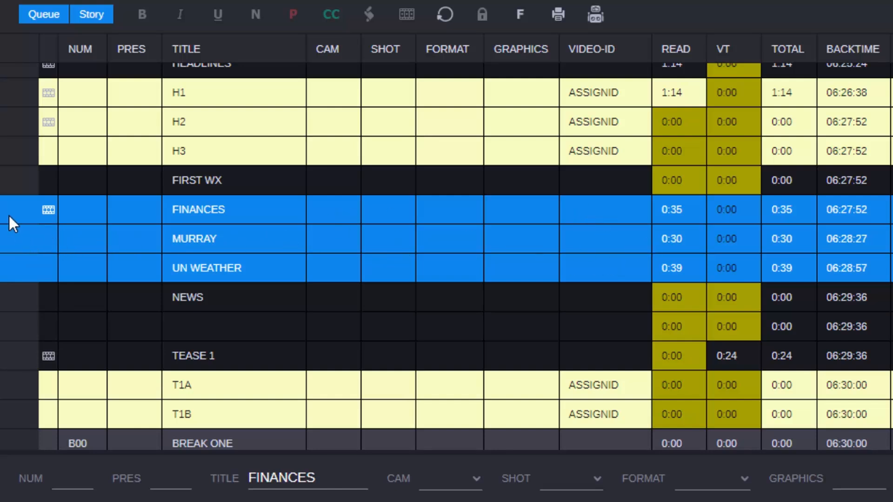
Select the range from UN WEATHER to FINANCES again to view its total duration, and return to UN WEATHER alone.
left_click(12, 271)
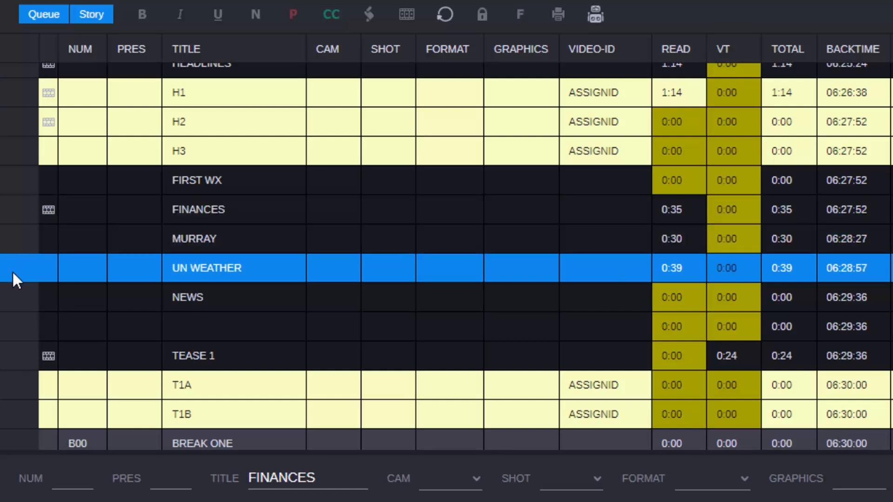
left_click(16, 210, "shift")
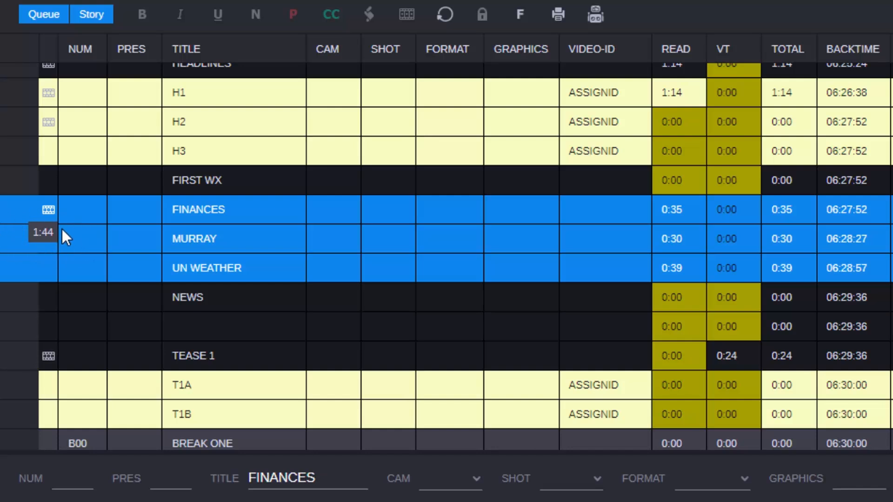
left_click(22, 266)
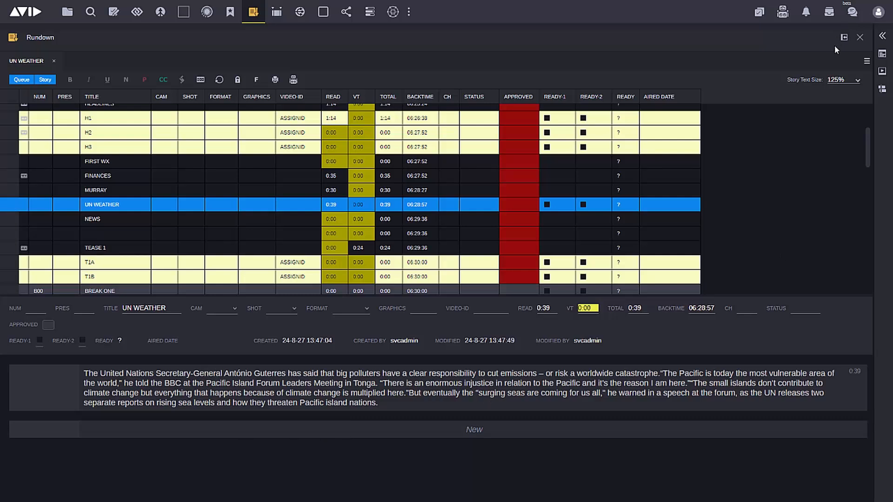
Show the timing bar and use it to time the script up to "Pacific" and the passage "BBC at the Pacific Island Forum Leaders".
left_click(866, 61)
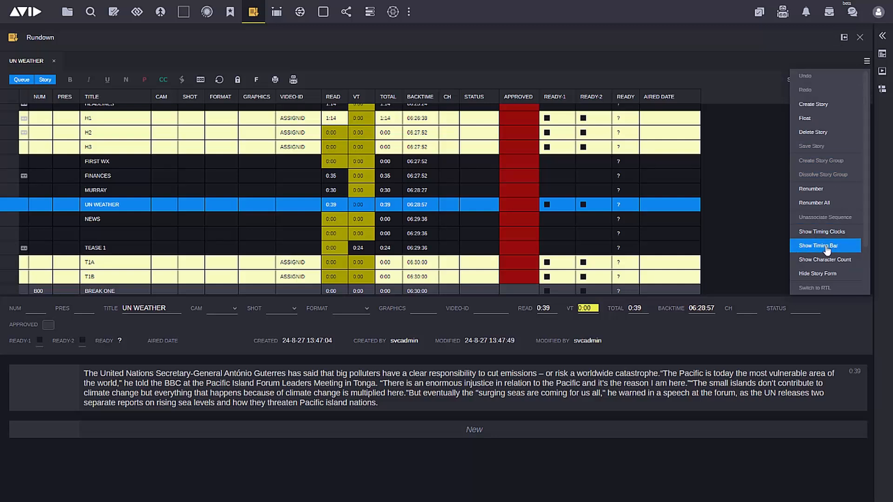
left_click(827, 250)
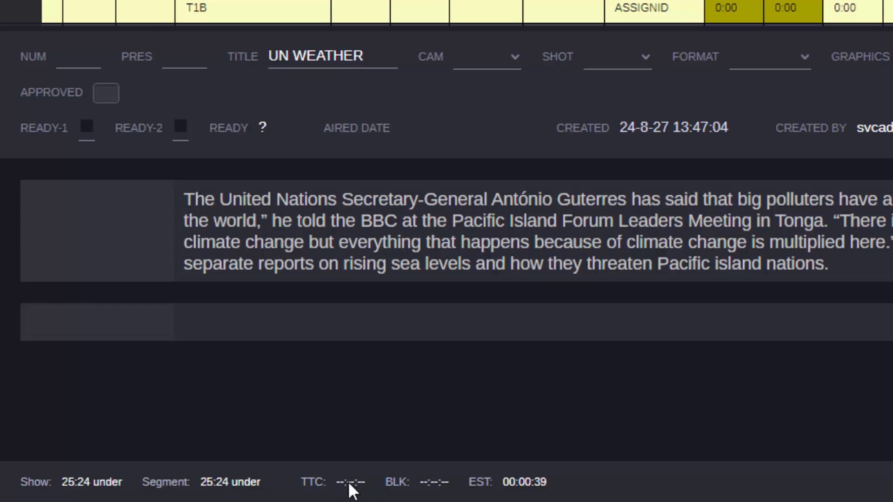
left_click(453, 221)
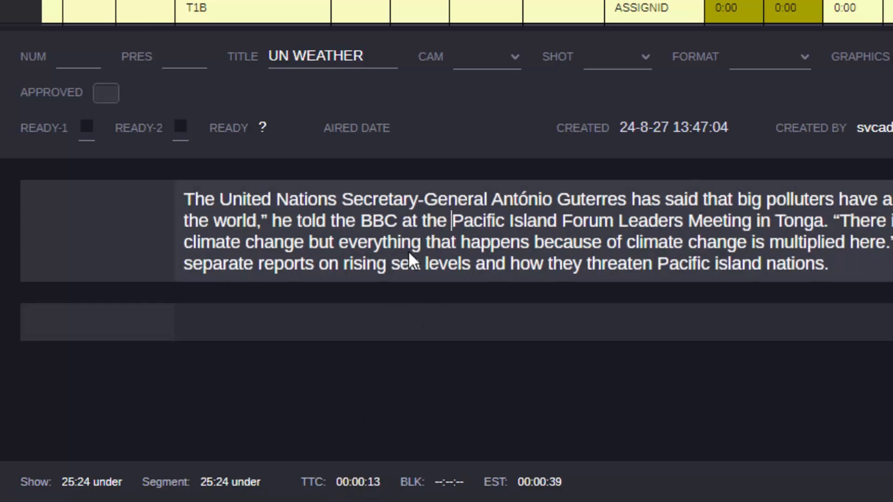
left_click_drag(410, 221, 703, 225)
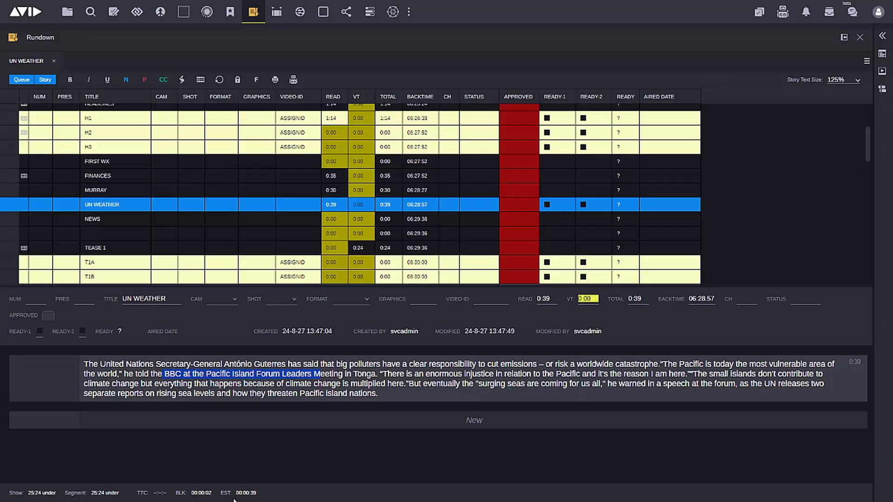
Show the character count and place the text cursor before "he told the BBC" in the UN WEATHER script.
left_click(867, 62)
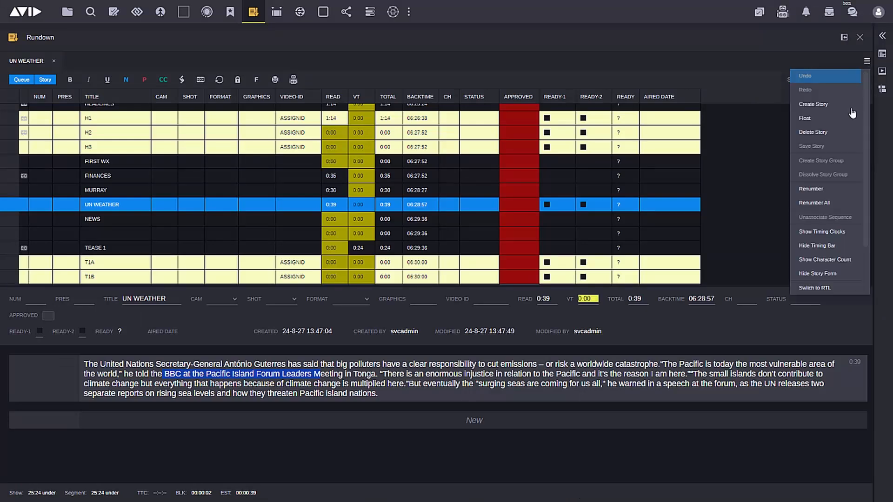
left_click(836, 263)
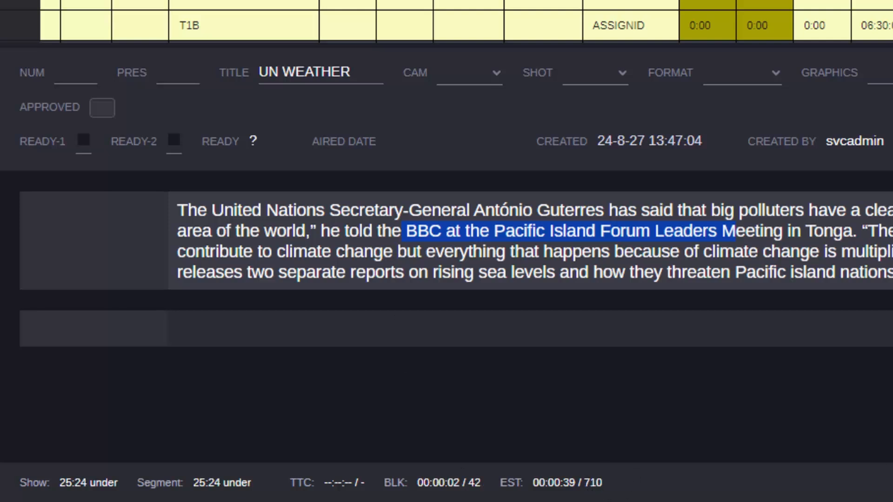
left_click(321, 230)
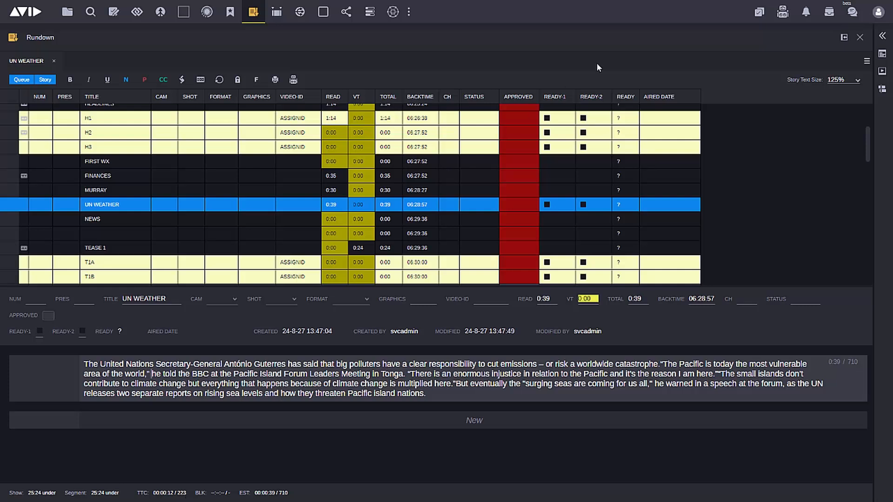
Expand the side panel to show the MediaCentral Moments video alongside the rundown.
left_click(883, 38)
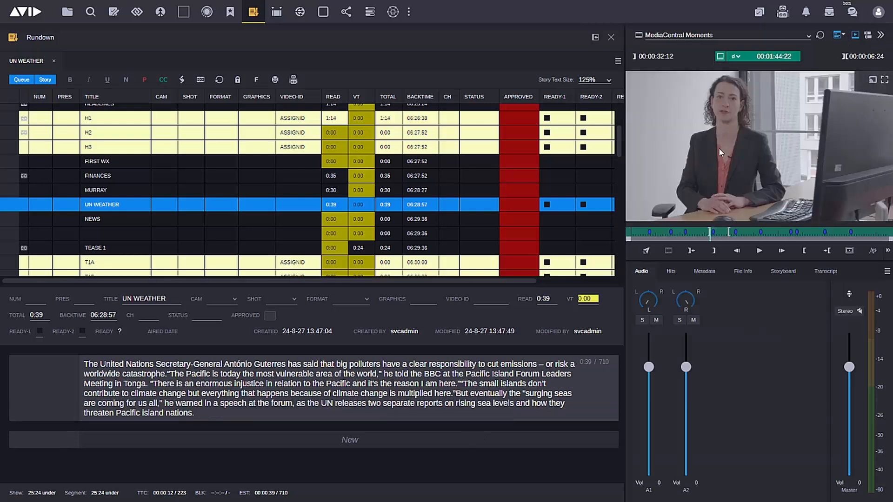
Switch the viewer from the source clip to the DTC Edit sequence and show its timeline with audio waveforms.
left_click(720, 56)
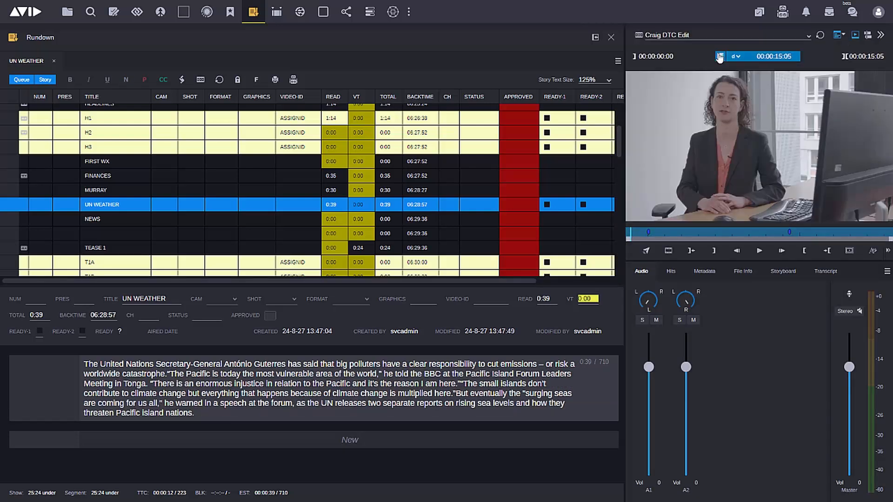
left_click(868, 35)
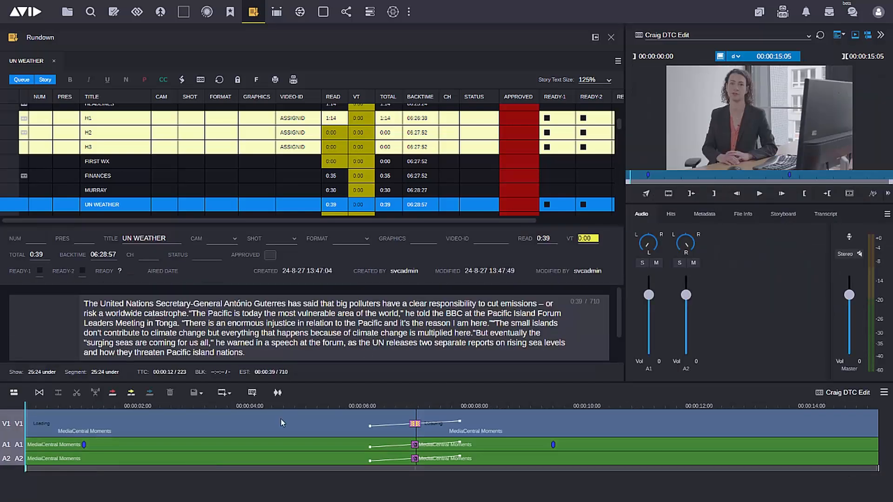
left_click(278, 394)
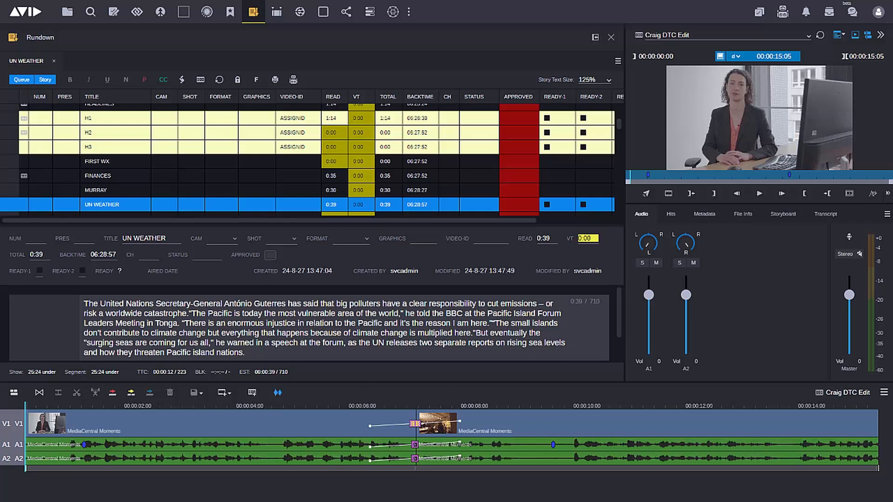
Hide the clip text in the sequence timeline and place the playhead at about 5 seconds.
left_click(882, 395)
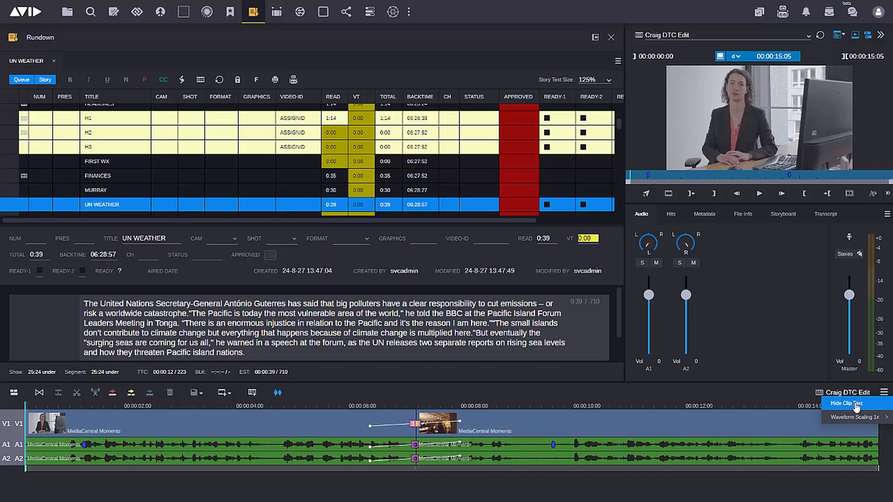
left_click(832, 403)
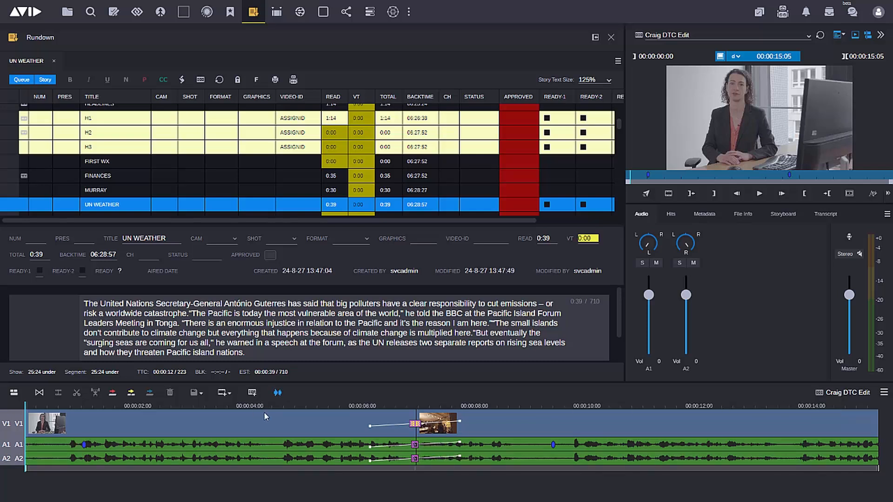
left_click(311, 404)
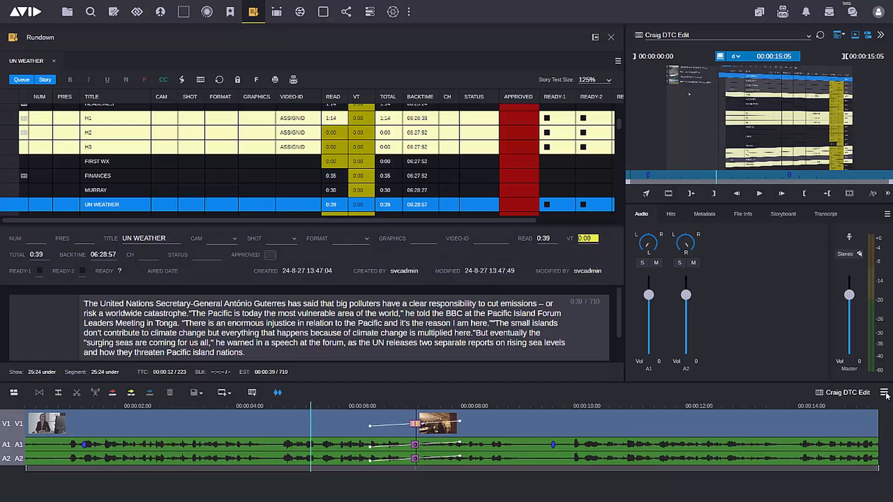
Try 3x waveform scaling on the timeline's audio tracks, and set the scaling back to 1x.
left_click(884, 393)
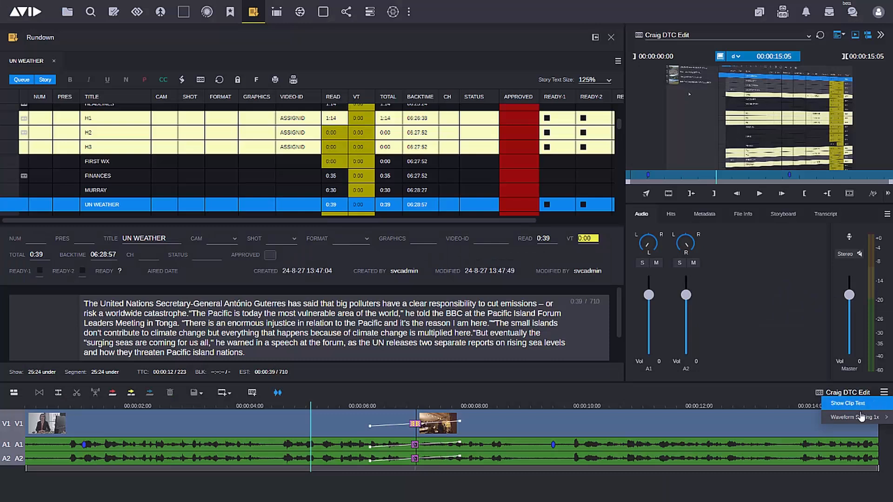
mouse_move(865, 419)
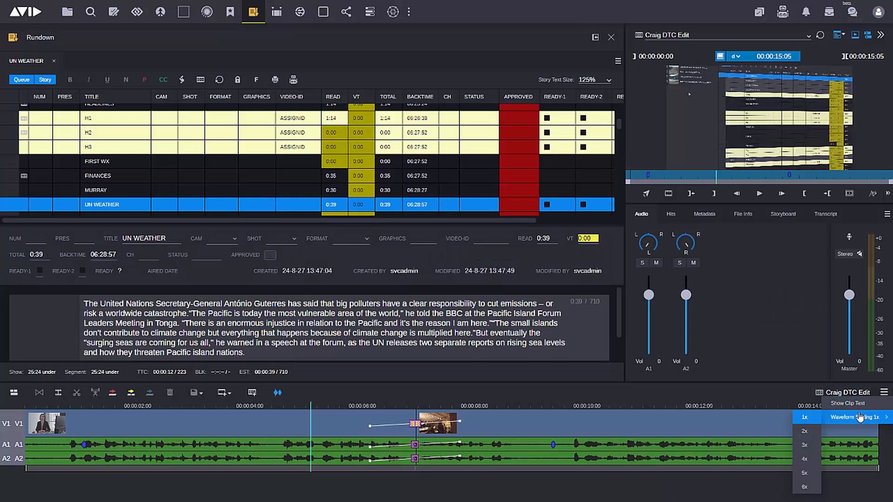
left_click(805, 448)
left_click(883, 393)
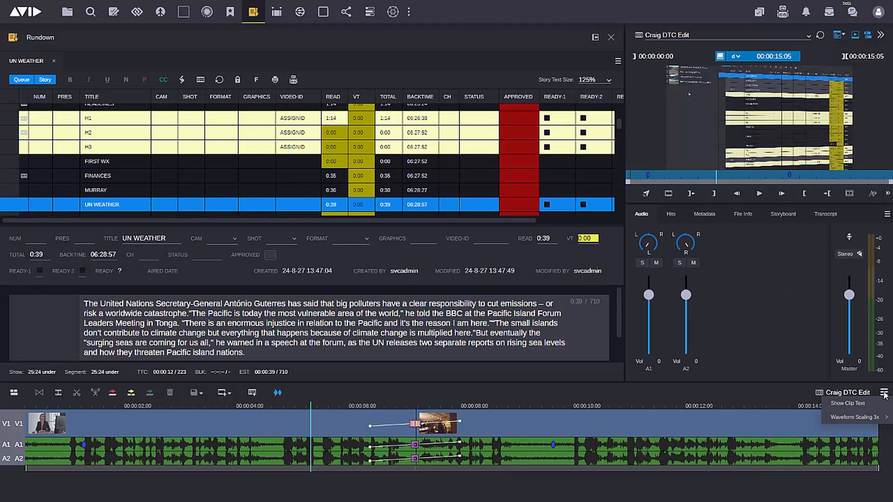
mouse_move(858, 420)
left_click(804, 417)
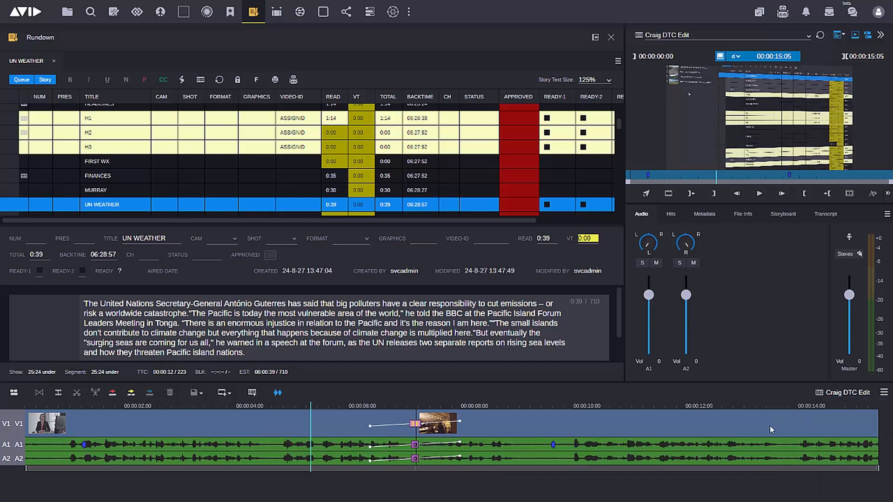
Place the playhead at about 4.7 seconds and zoom the timeline in and out around it.
left_click(290, 405)
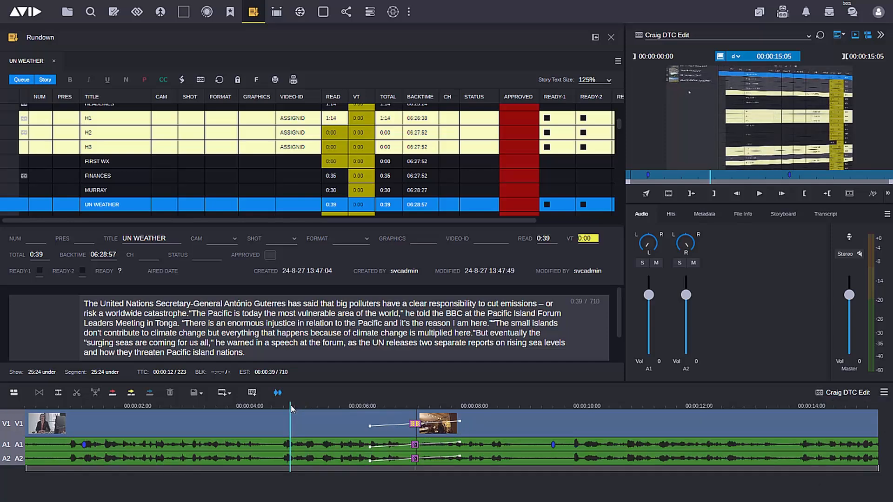
key("Down")
key("Down")
key("Down")
key("Up")
key("Up")
key("Up")
key("Up")
key("Up")
key("Up")
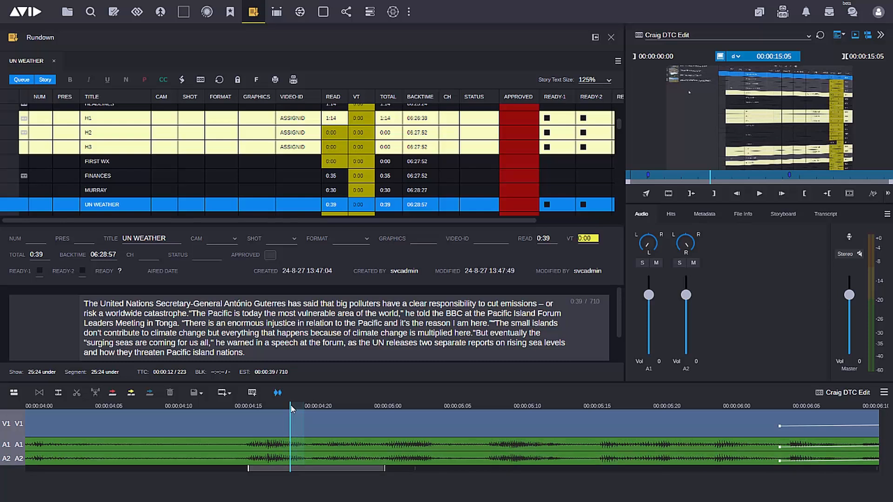
scroll(290, 409, "down", 5)
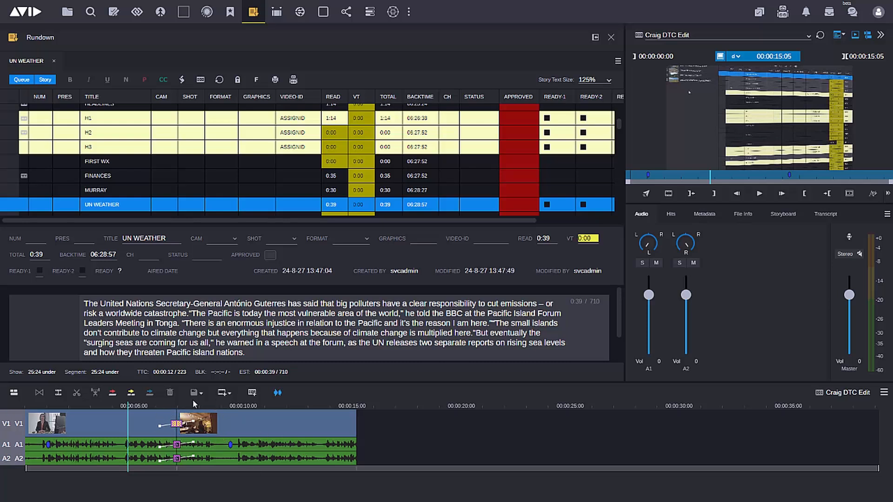
Play the sequence through the cut between the two clips and review the V1 transition's settings without changing them.
left_click(759, 194)
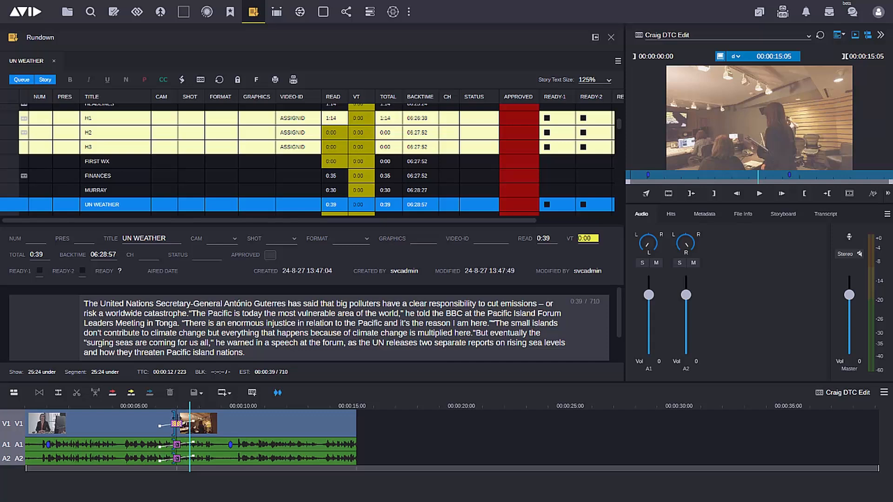
left_click(178, 422)
right_click(178, 424)
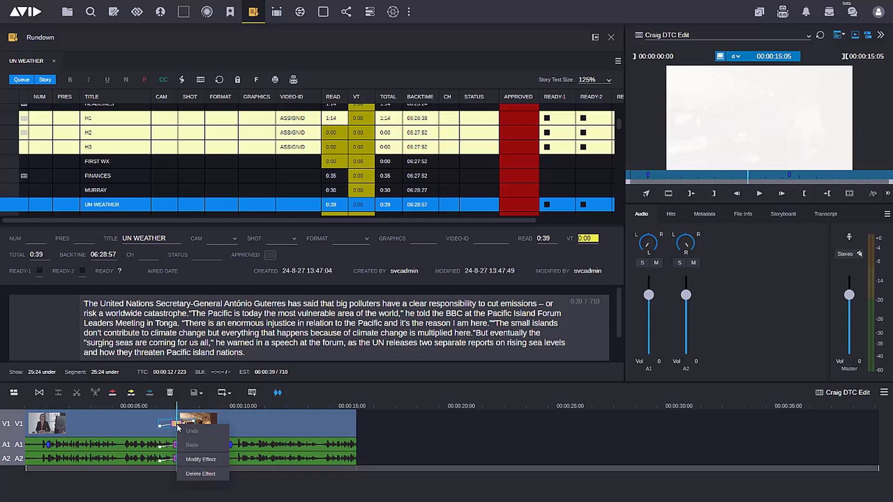
left_click(199, 460)
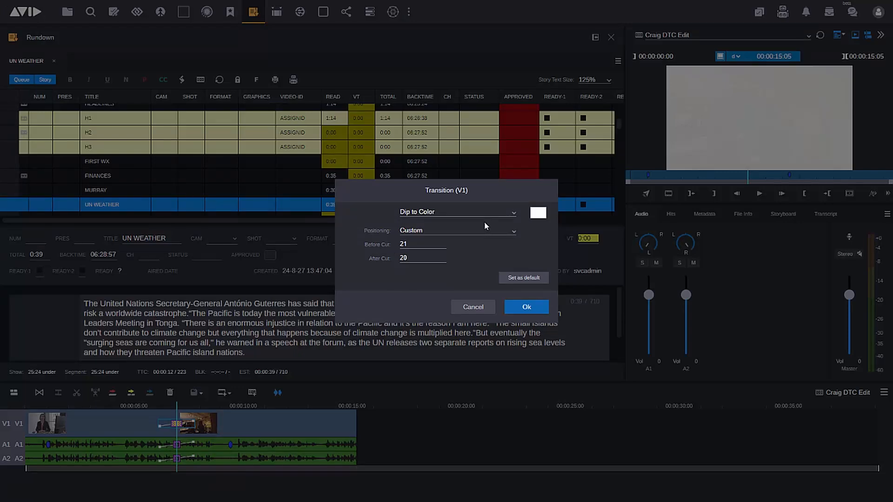
left_click(526, 308)
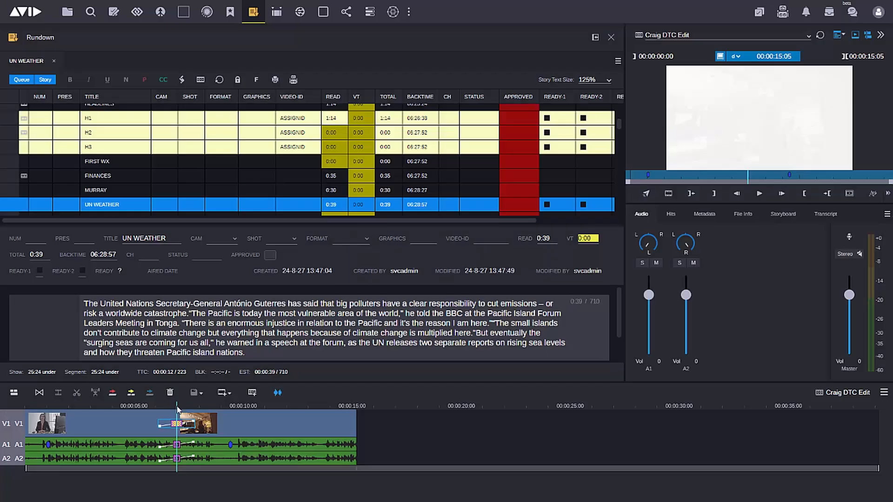
Delete the transition effect at the V1 cut and deselect audio tracks A1 and A2.
right_click(176, 424)
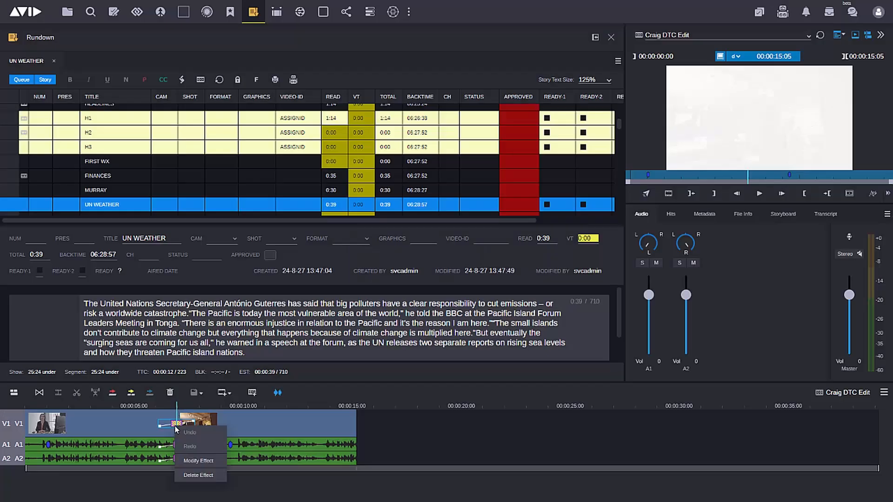
left_click(198, 475)
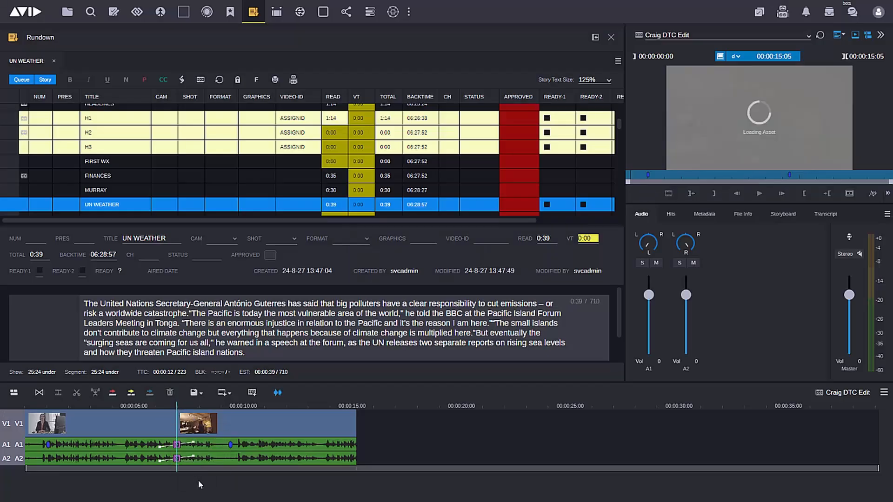
left_click(20, 448)
left_click(19, 459)
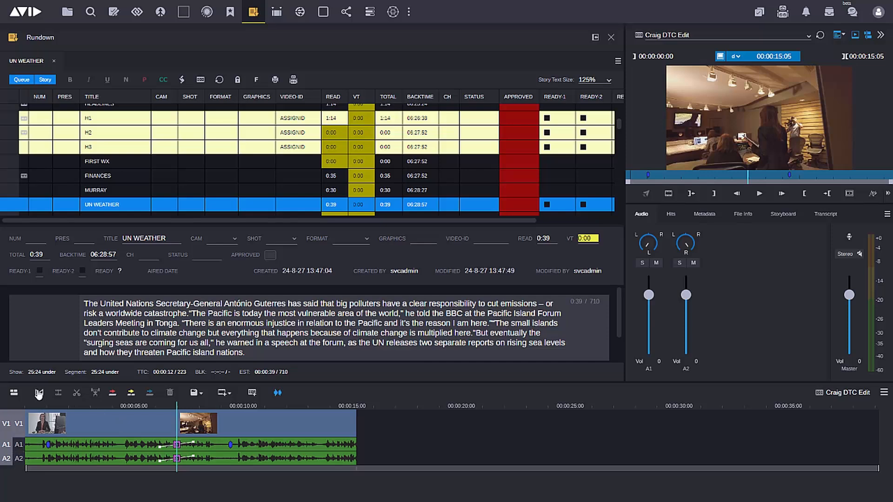
Start a new Dip to Color transition on V1, trying green 71FF00 before choosing white FFFFFF as its color.
left_click(39, 393)
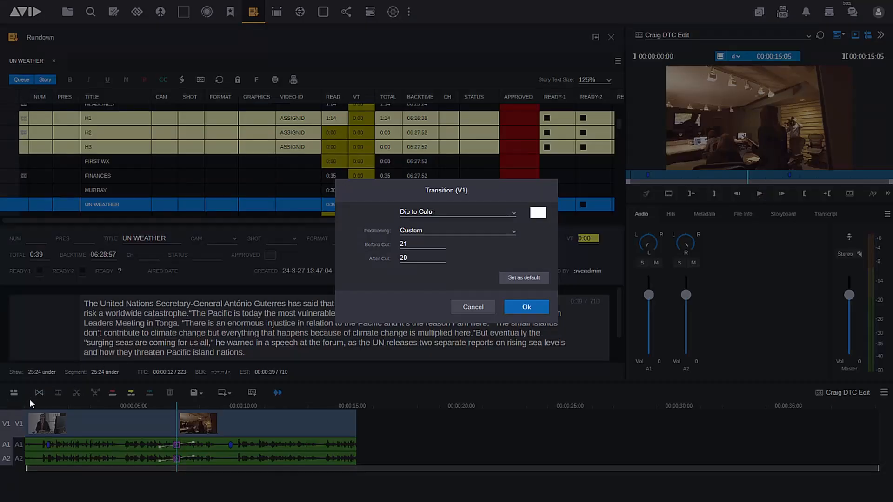
left_click(510, 212)
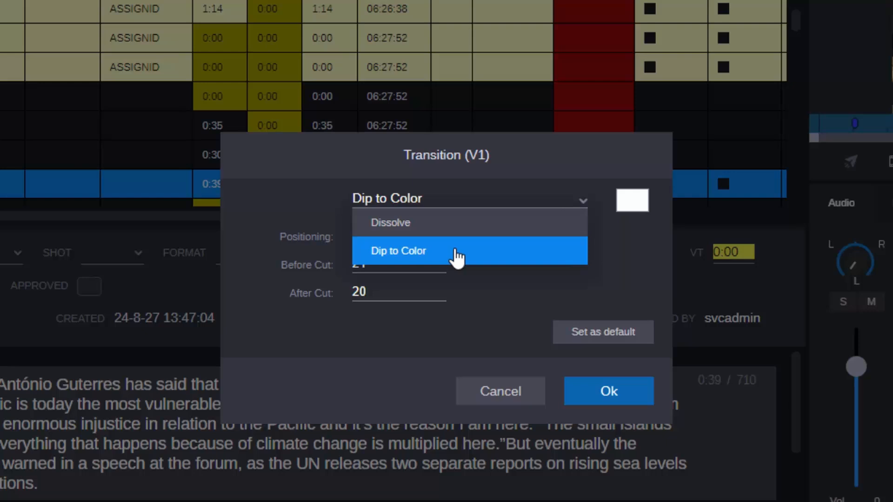
left_click(457, 257)
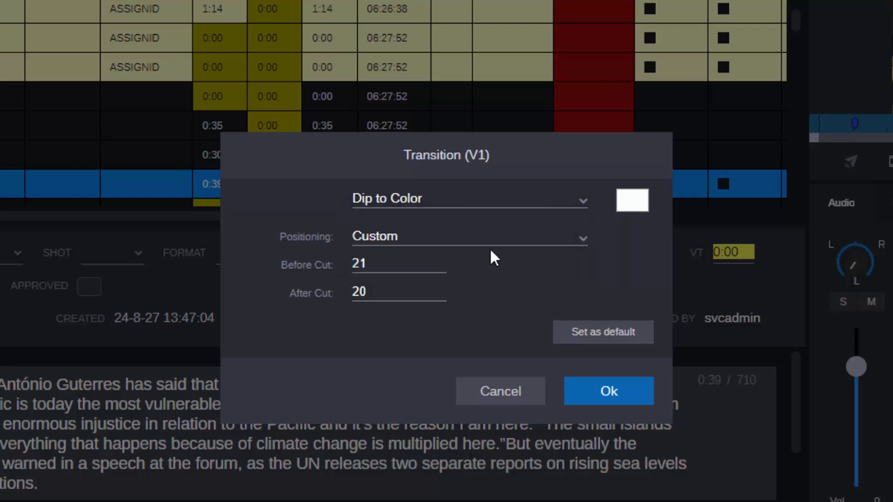
left_click(632, 209)
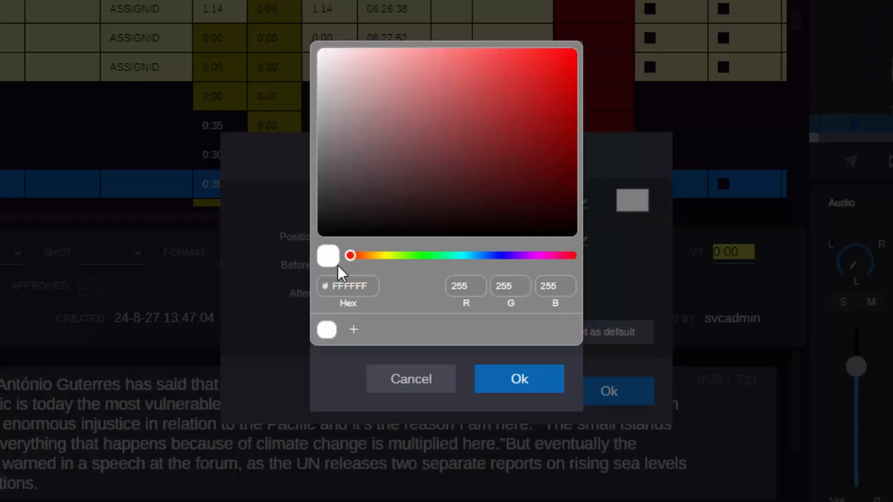
left_click_drag(350, 255, 407, 257)
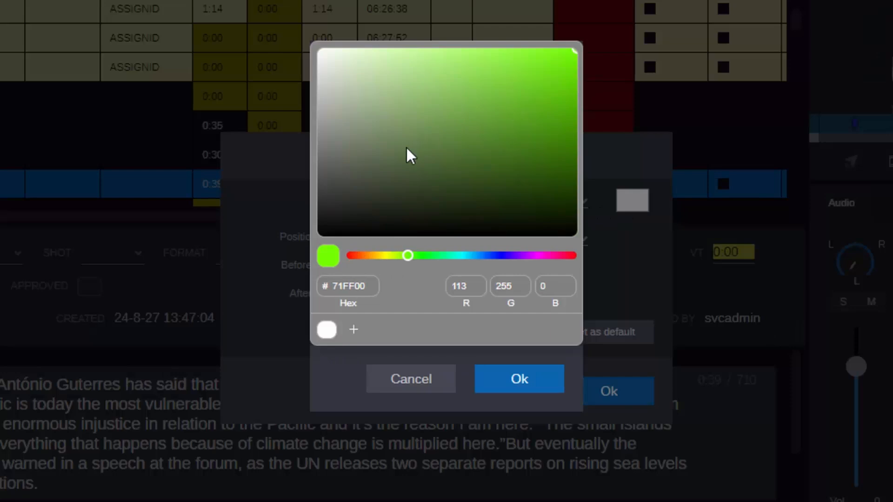
left_click(327, 331)
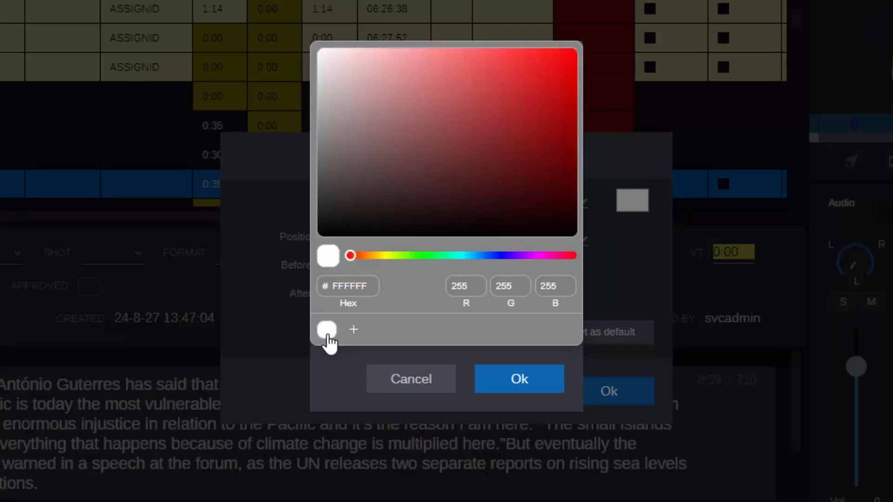
left_click(517, 381)
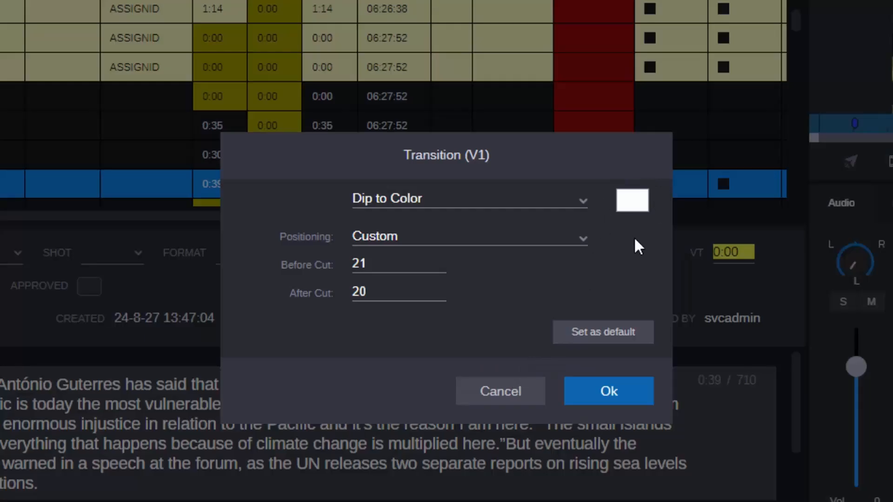
Position the V1 transition as Centered with a duration of 20 and apply it.
left_click(570, 242)
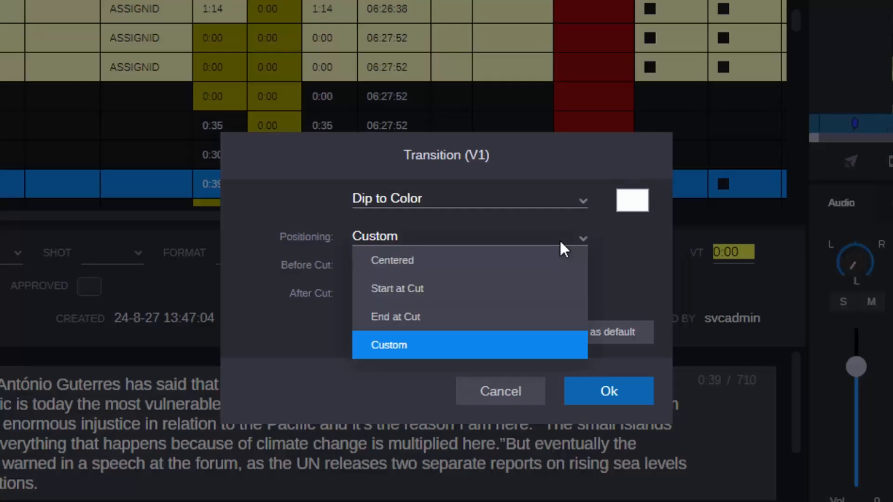
left_click(421, 265)
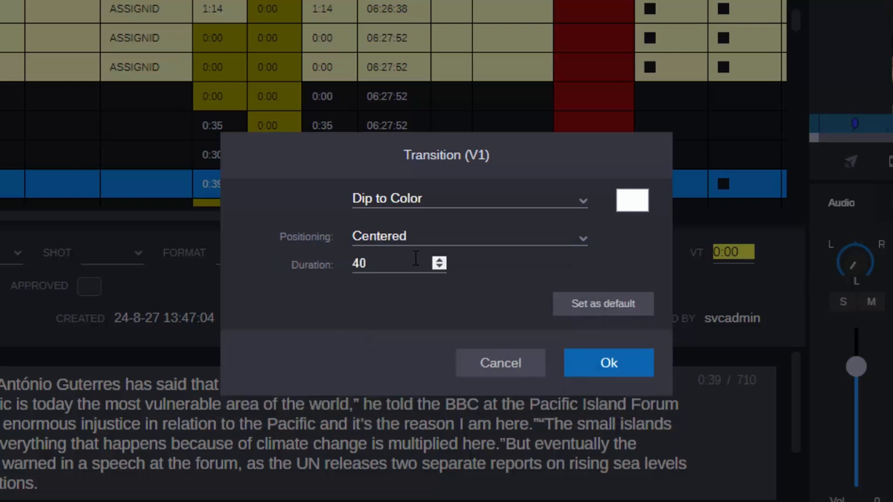
double_click(362, 263)
type("20")
left_click(621, 365)
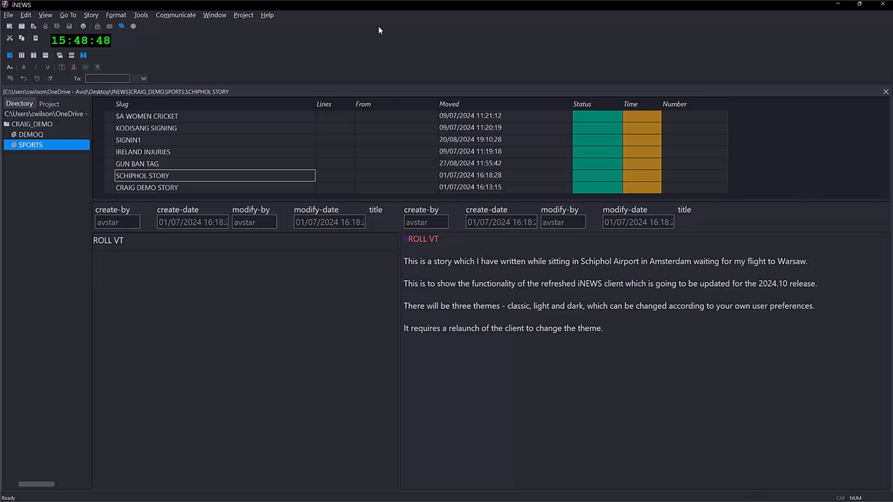
Switch to the iNEWS client and view its theme options without changing the theme.
left_click(144, 17)
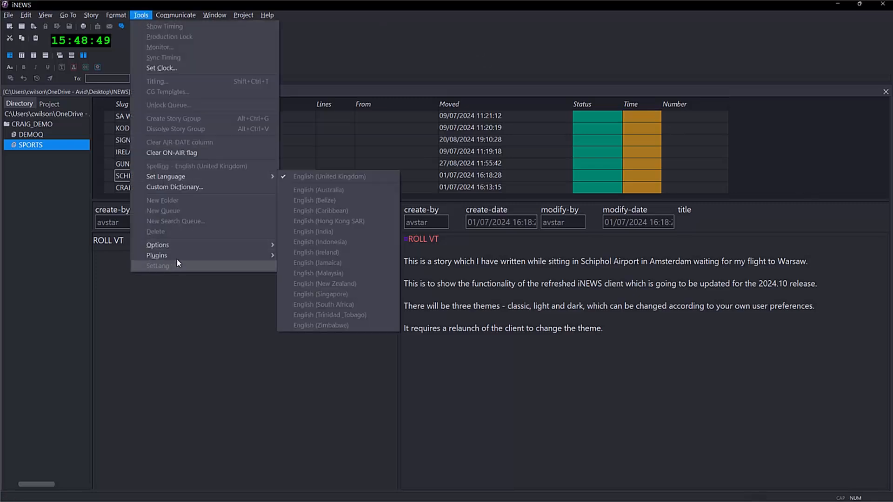
mouse_move(190, 247)
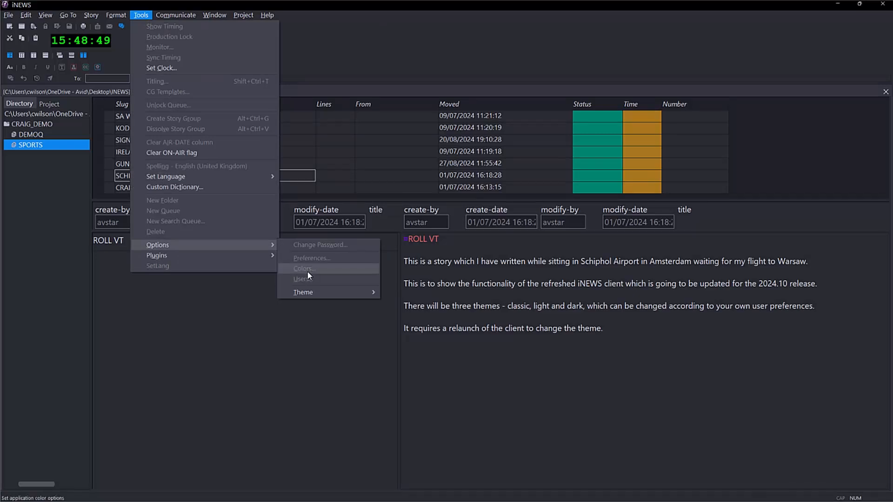
mouse_move(314, 293)
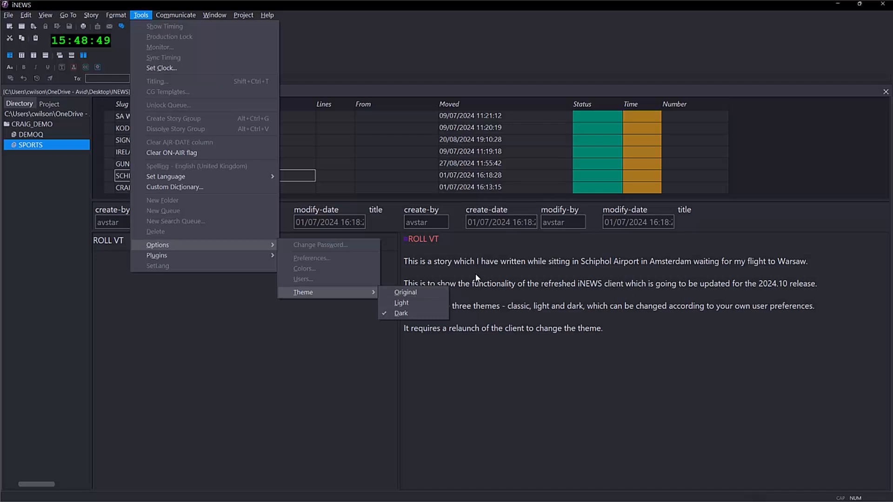
left_click(491, 269)
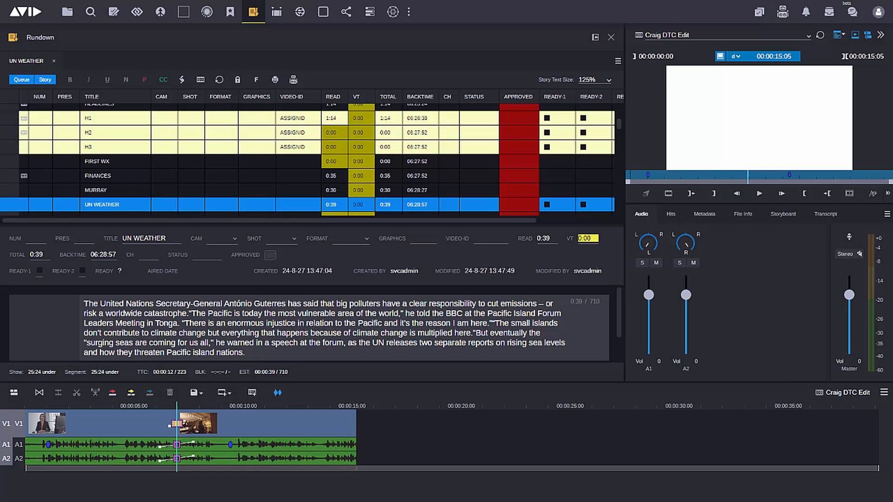
Return to MediaCentral and view the chat conversations beside the rundown, closing them again.
left_click(853, 14)
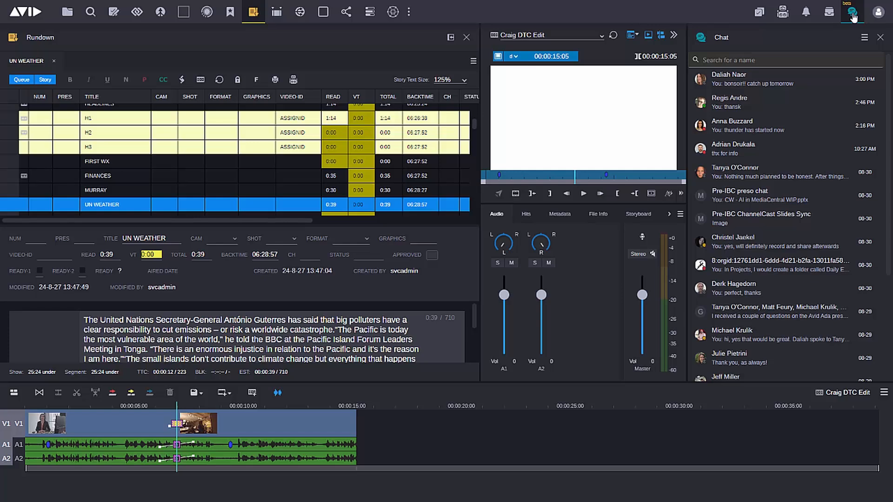
left_click(852, 13)
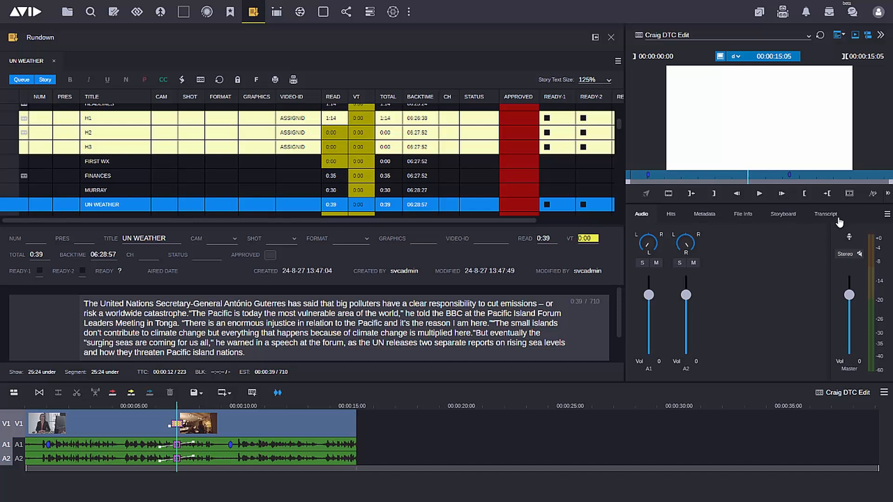
Switch the viewer to the MediaCentral Moments source asset and look at its Transcript and Audio views.
left_click(721, 56)
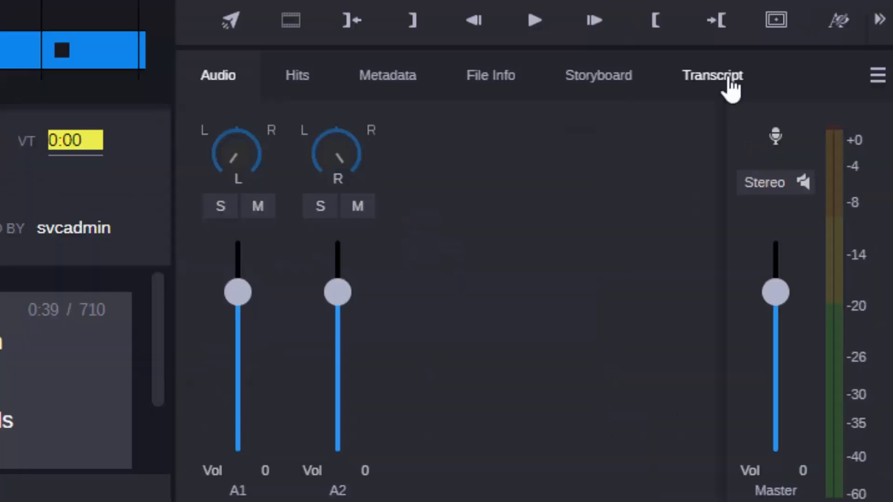
left_click(825, 218)
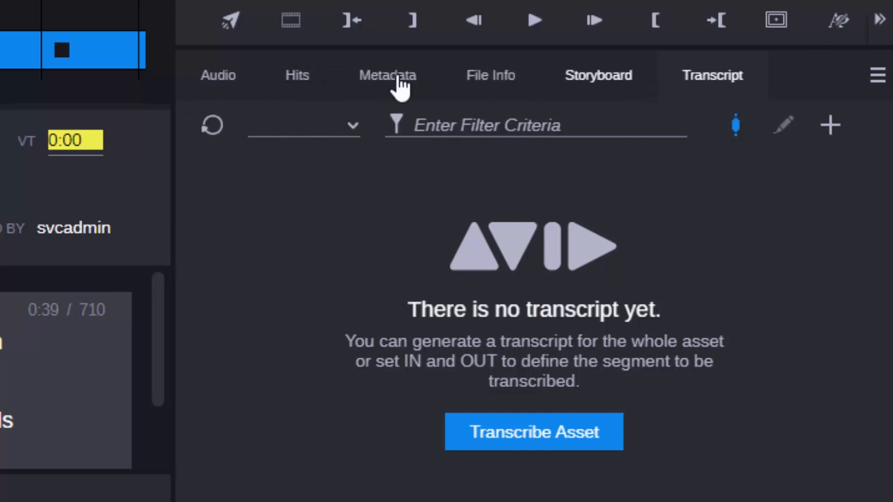
left_click(222, 80)
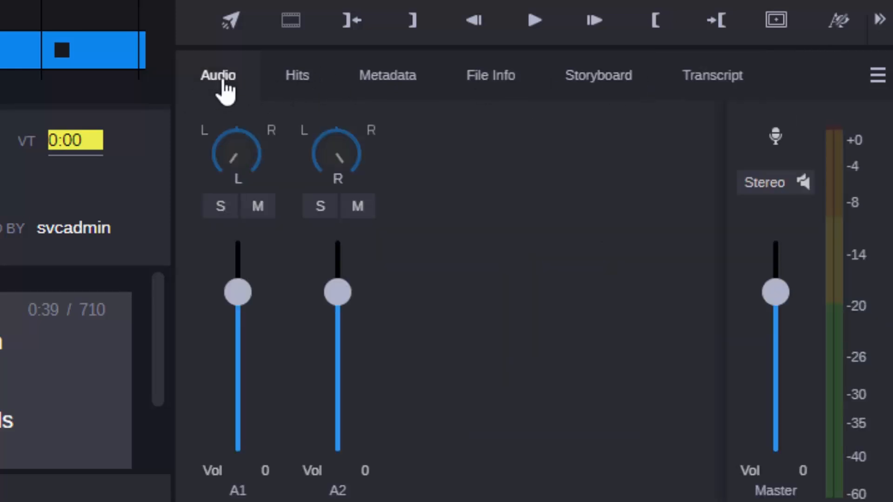
Hide File Info from the views offered in the asset panel.
left_click(878, 76)
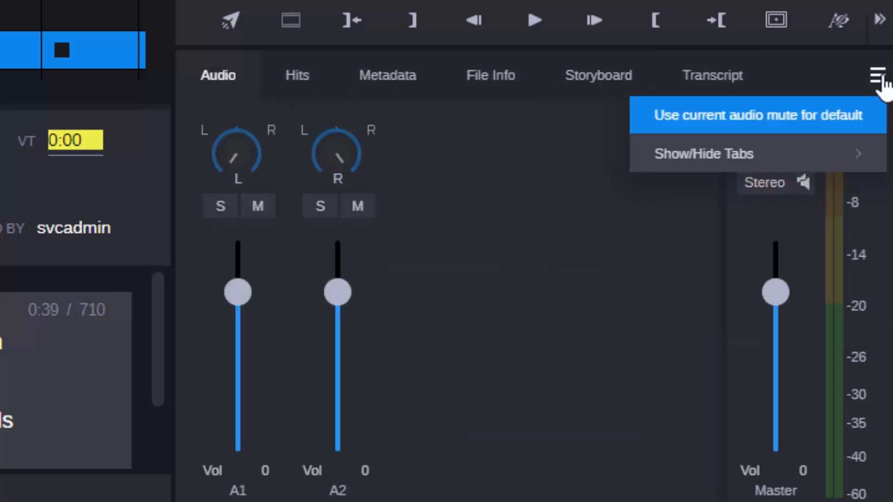
mouse_move(860, 159)
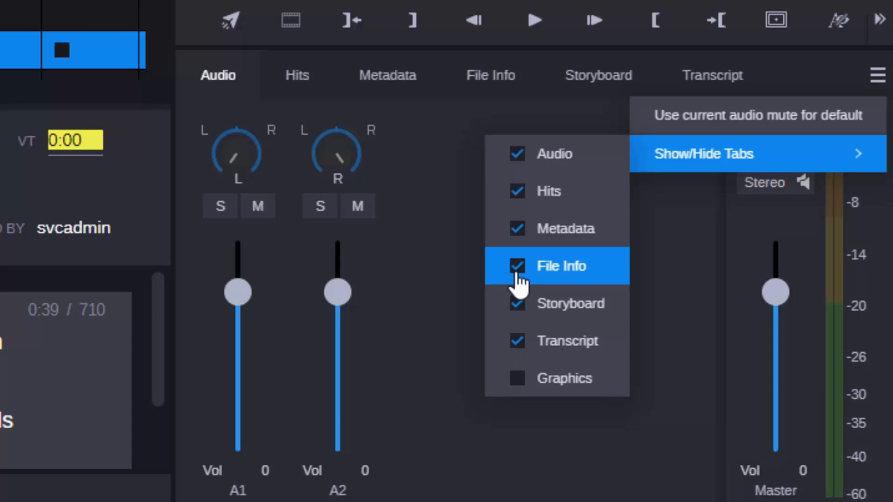
left_click(517, 277)
left_click(595, 458)
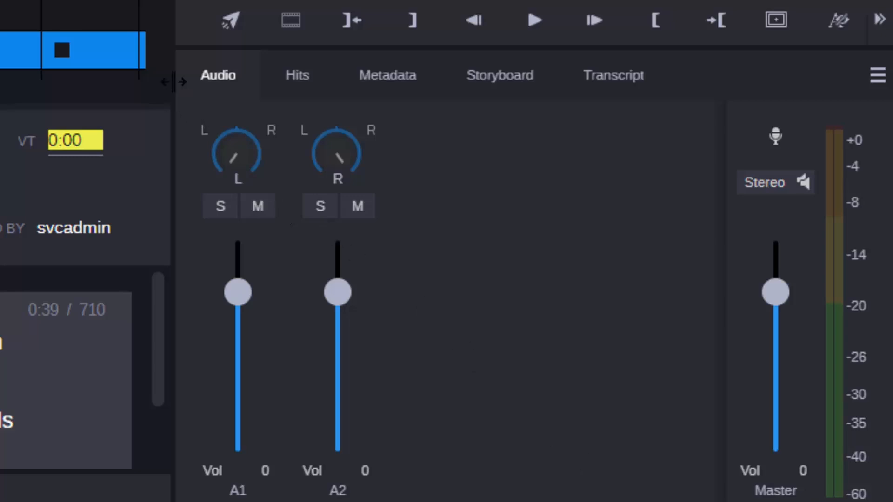
Narrow the asset panel and view the Transcript and Storyboard entries that collapse into its overflow list.
left_click_drag(174, 82, 481, 109)
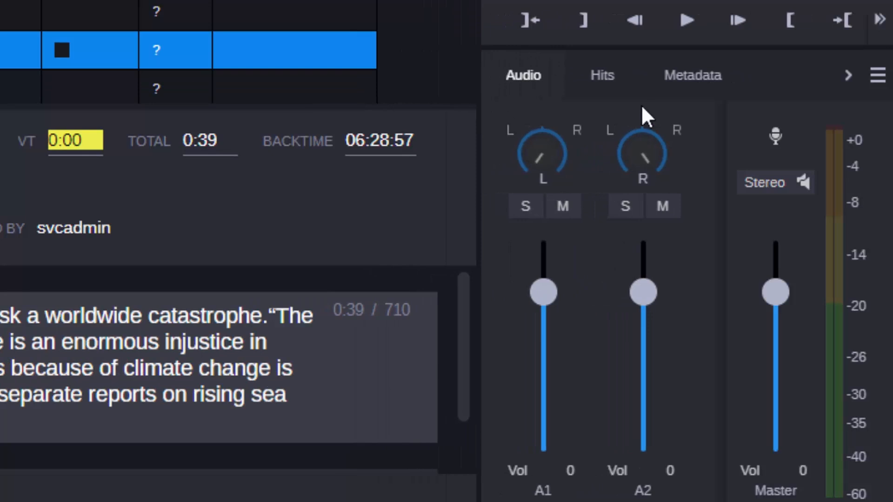
left_click(849, 82)
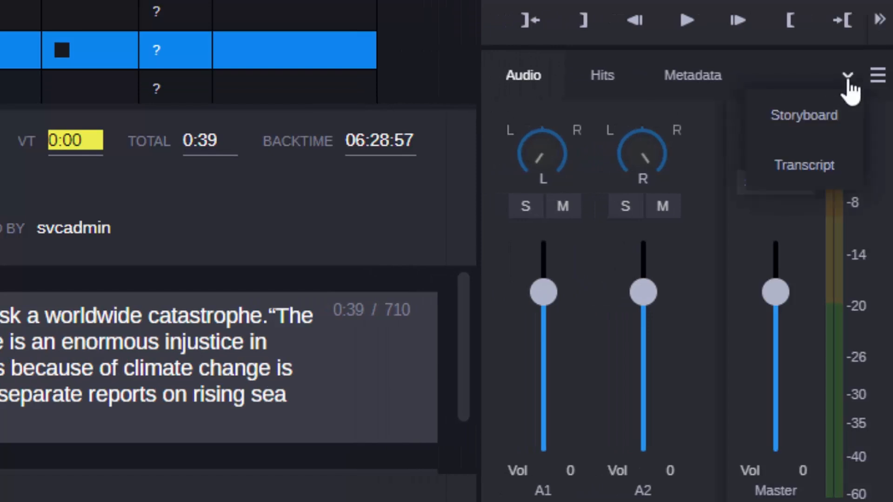
left_click(813, 166)
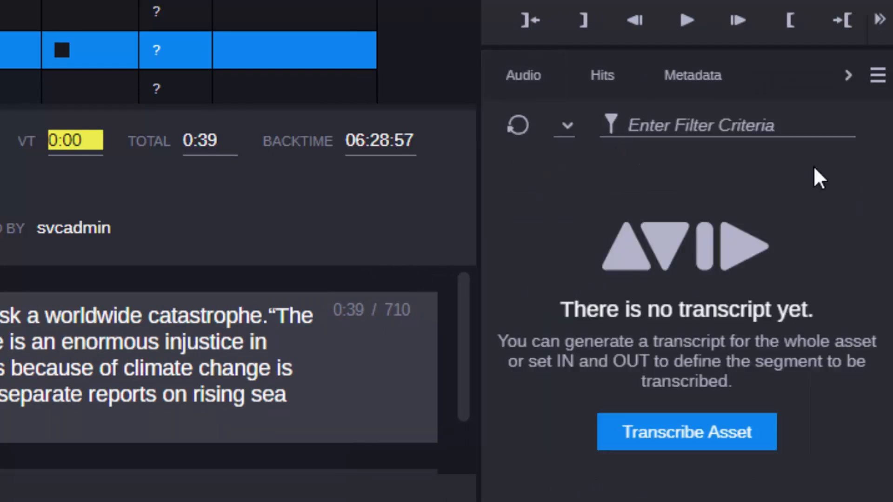
left_click(849, 80)
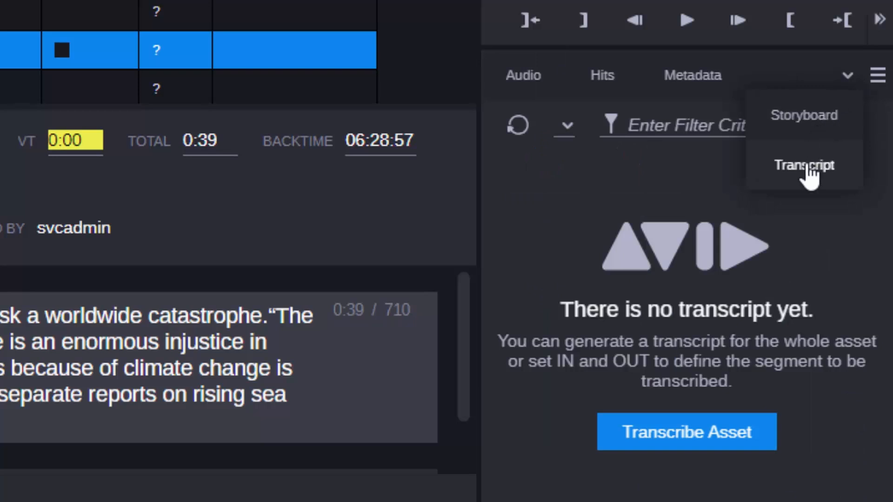
left_click(808, 119)
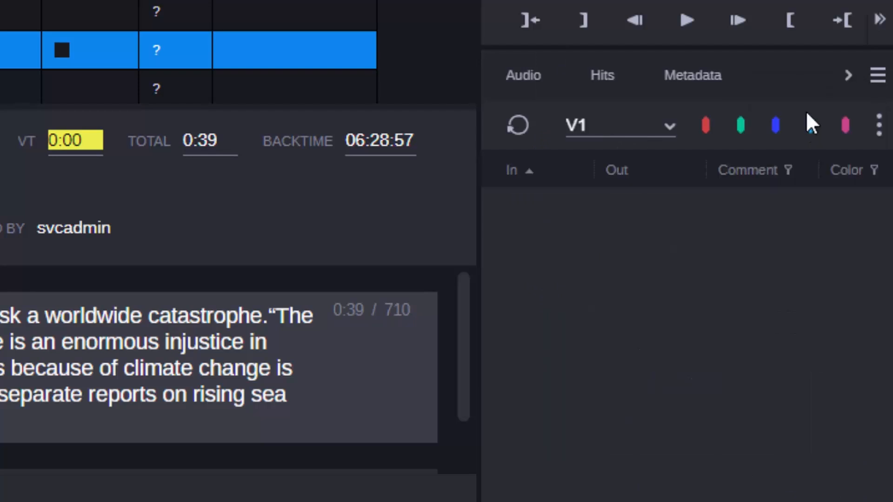
Return to the Transcript view and widen the asset panel again.
left_click(847, 80)
left_click(819, 165)
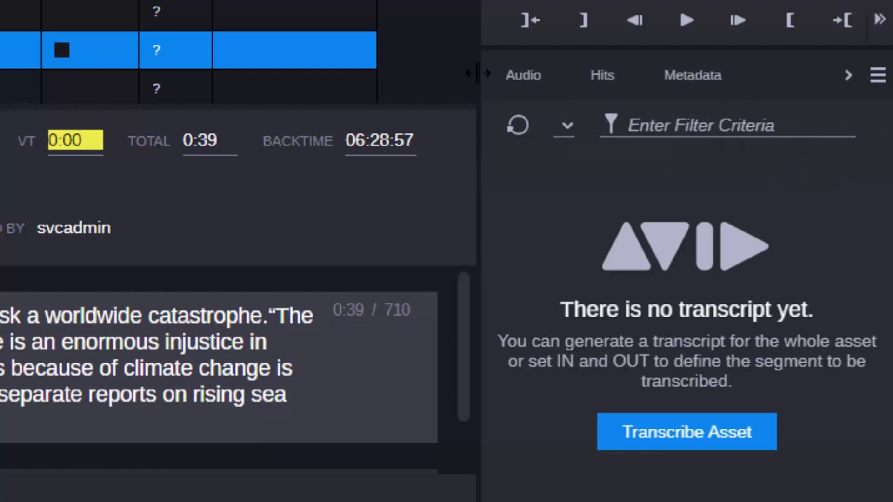
left_click_drag(471, 81, 165, 83)
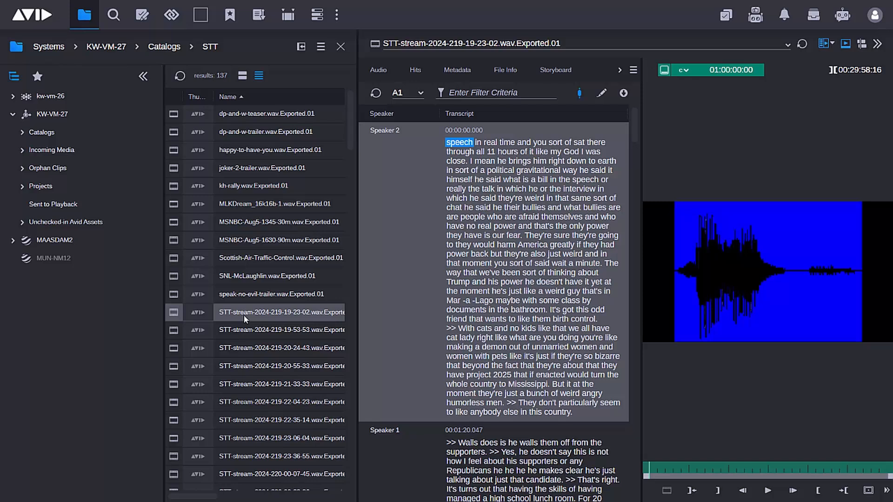
left_click(768, 491)
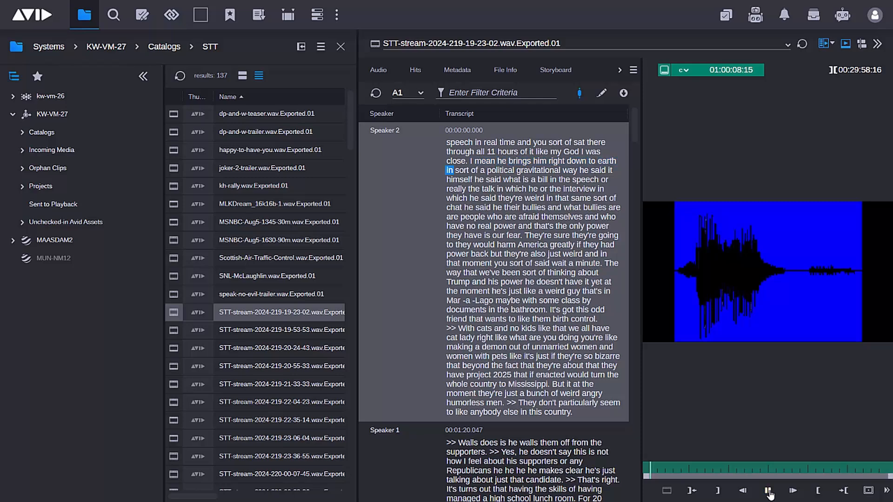
left_click(535, 235)
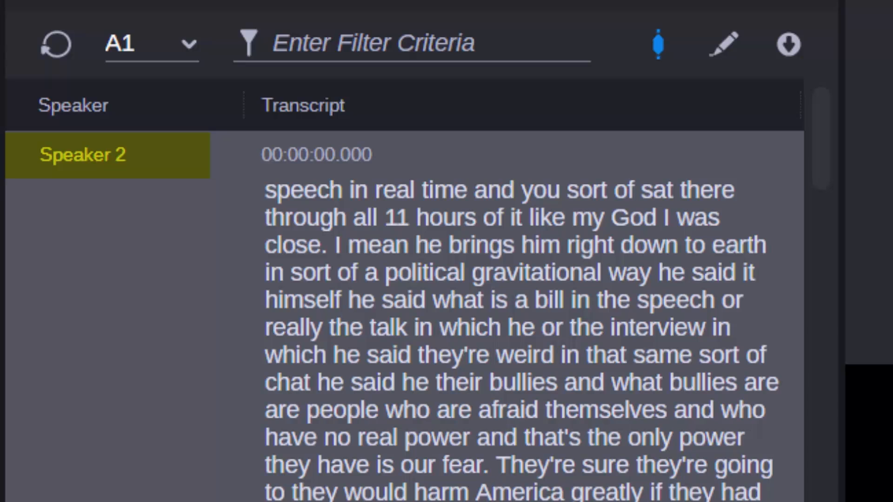
Toggle transcript editing on and off and go back to the start of the first Speaker 2 segment.
left_click(726, 46)
left_click(727, 46)
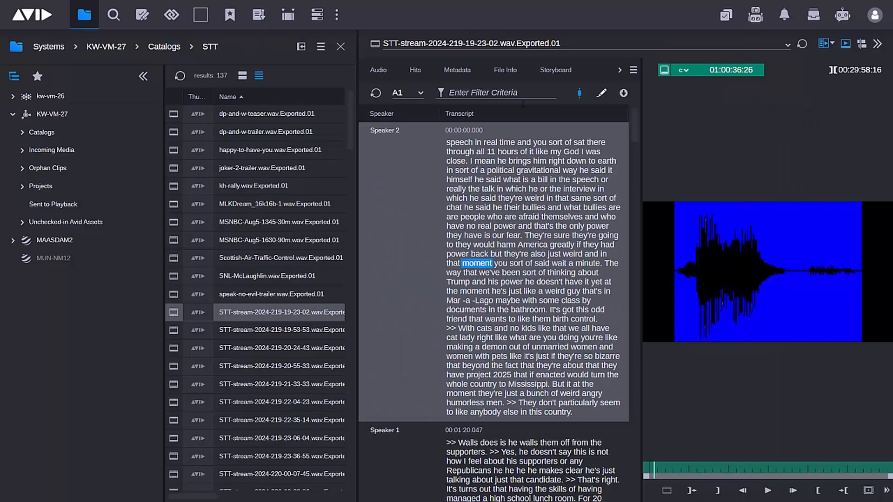
left_click(115, 156)
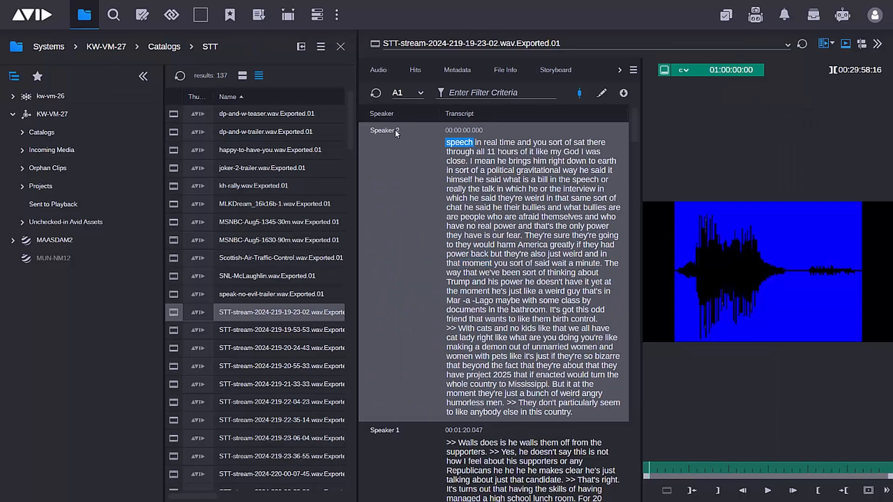
Toggle the transcript's playhead sync off and on, and jump to "Walls" and "Democratic" in the first Speaker 1 segment.
left_click(580, 96)
left_click(580, 96)
left_click(523, 471)
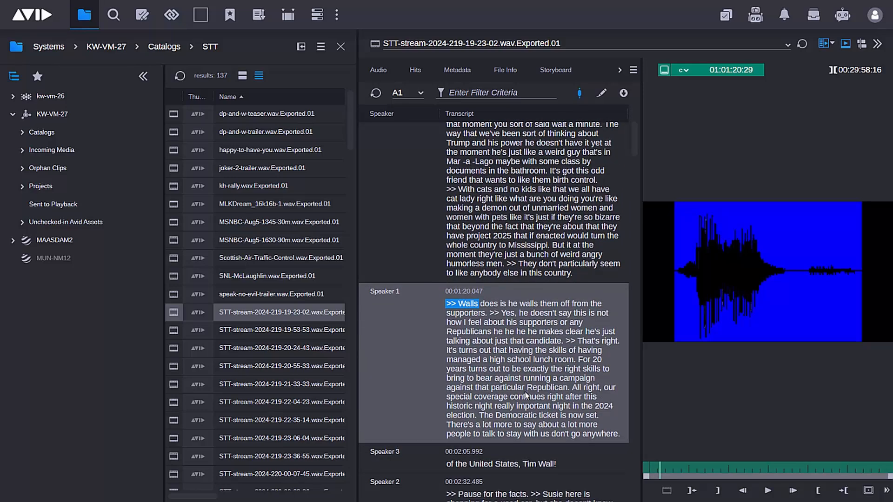
left_click(514, 415)
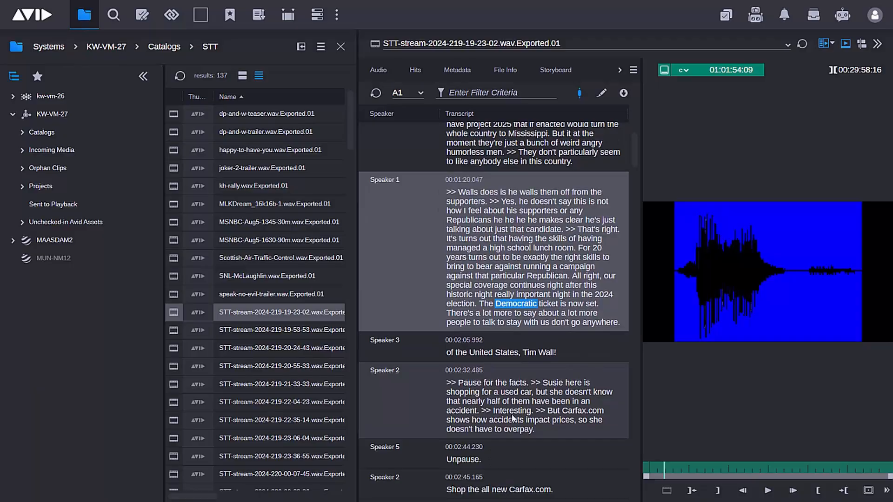